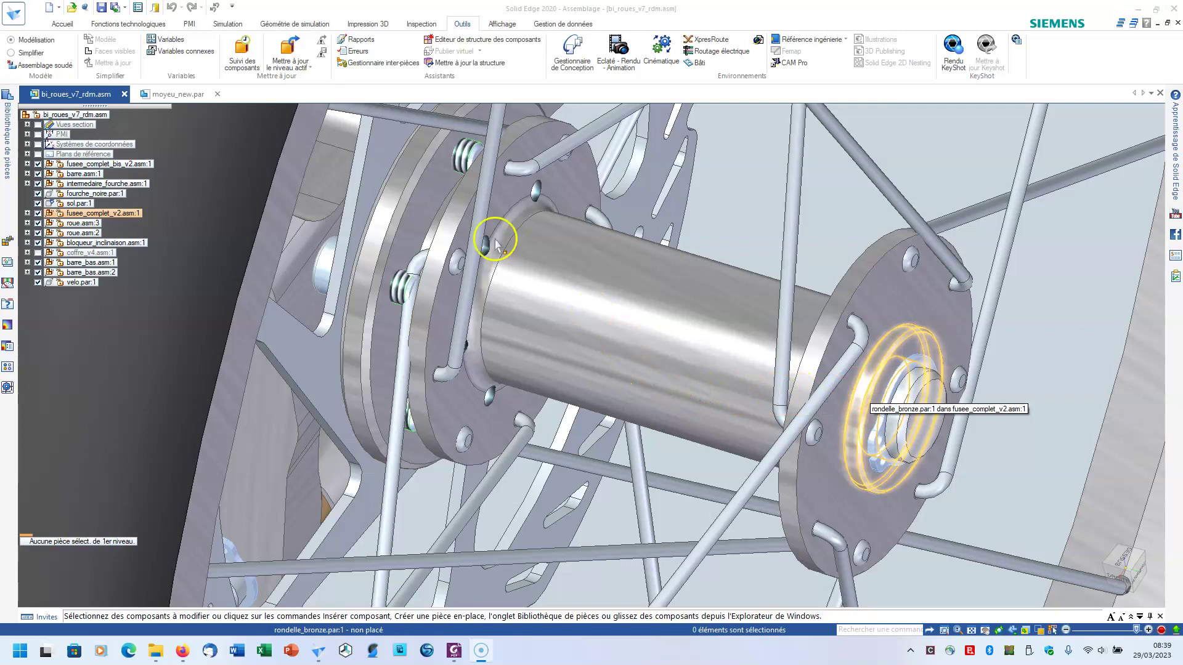
Step: Examine the hub part moyeu_new.par from both ends, looking at the bearing bores inside it
{"action": "left_click", "coordinate": [178, 98]}
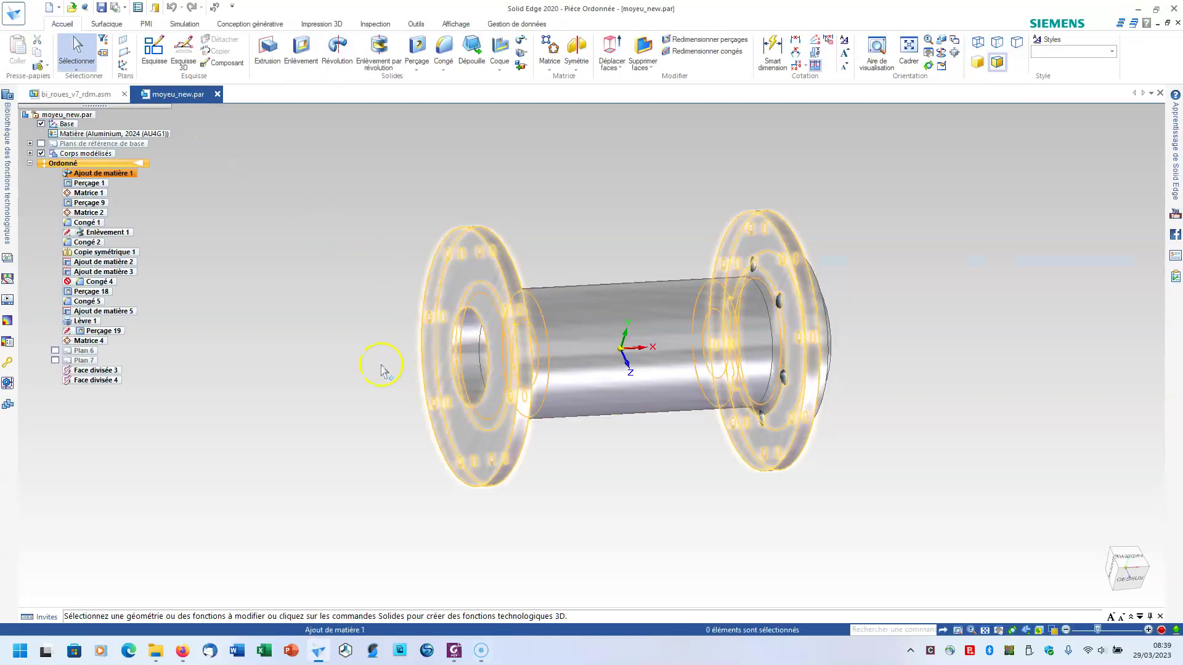
{"action": "middle_click_drag", "start_coordinate": [351, 370], "coordinate": [713, 386]}
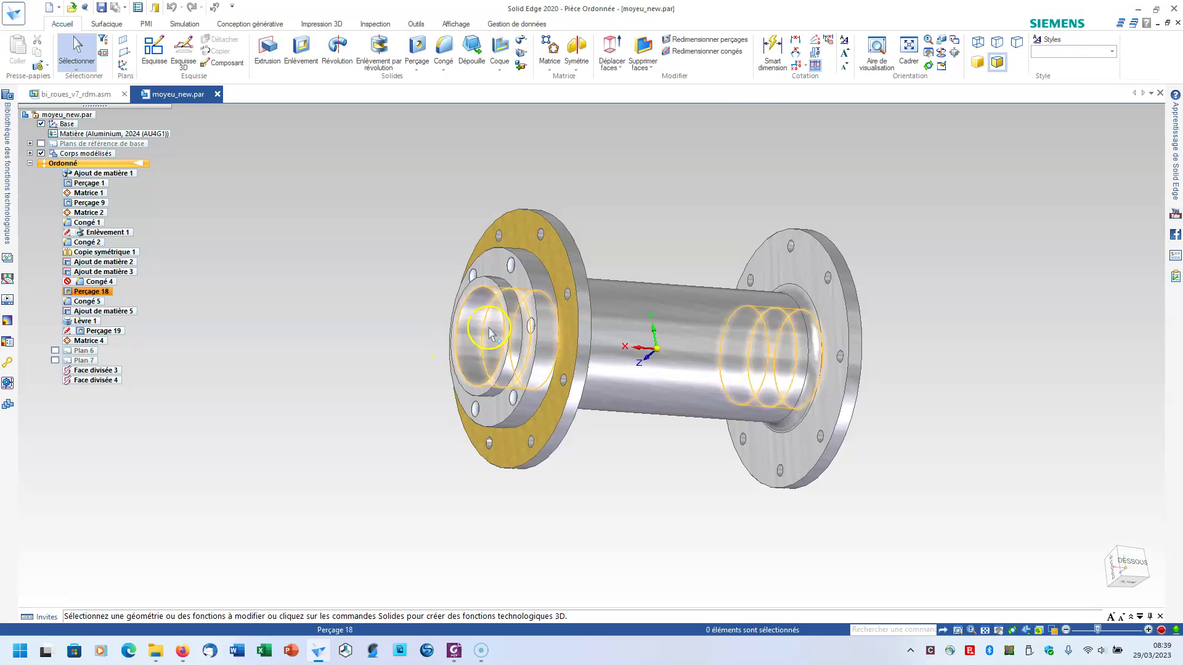
{"action": "middle_click_drag", "start_coordinate": [714, 368], "coordinate": [721, 343]}
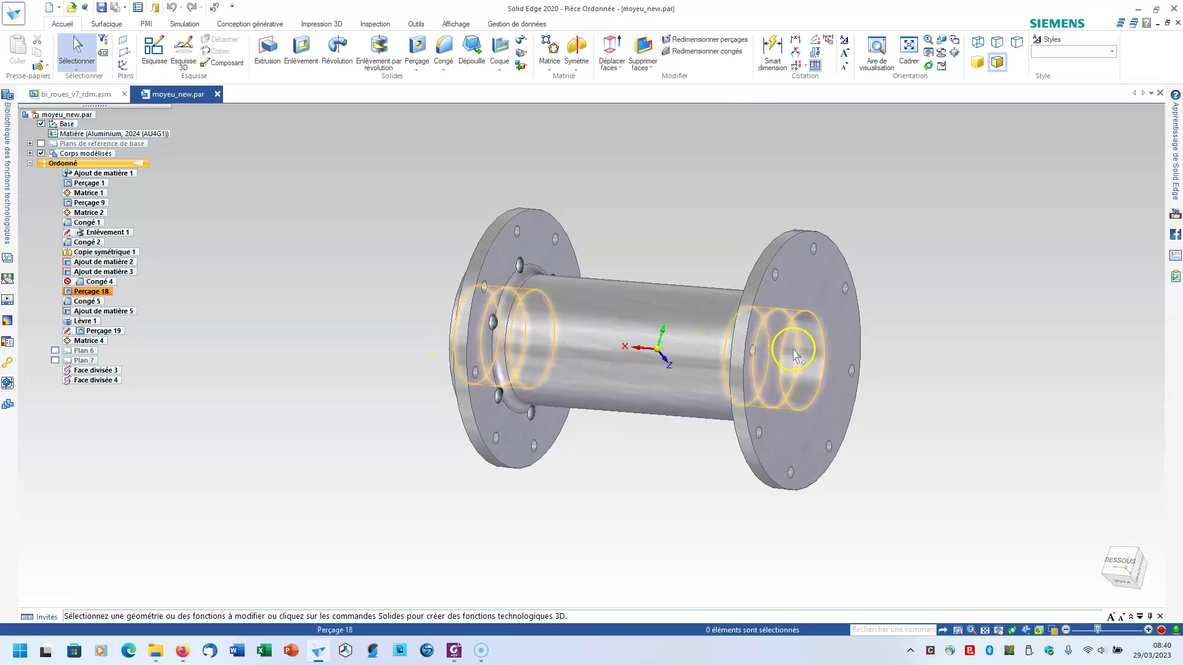
{"action": "middle_click_drag", "start_coordinate": [431, 339], "coordinate": [652, 467]}
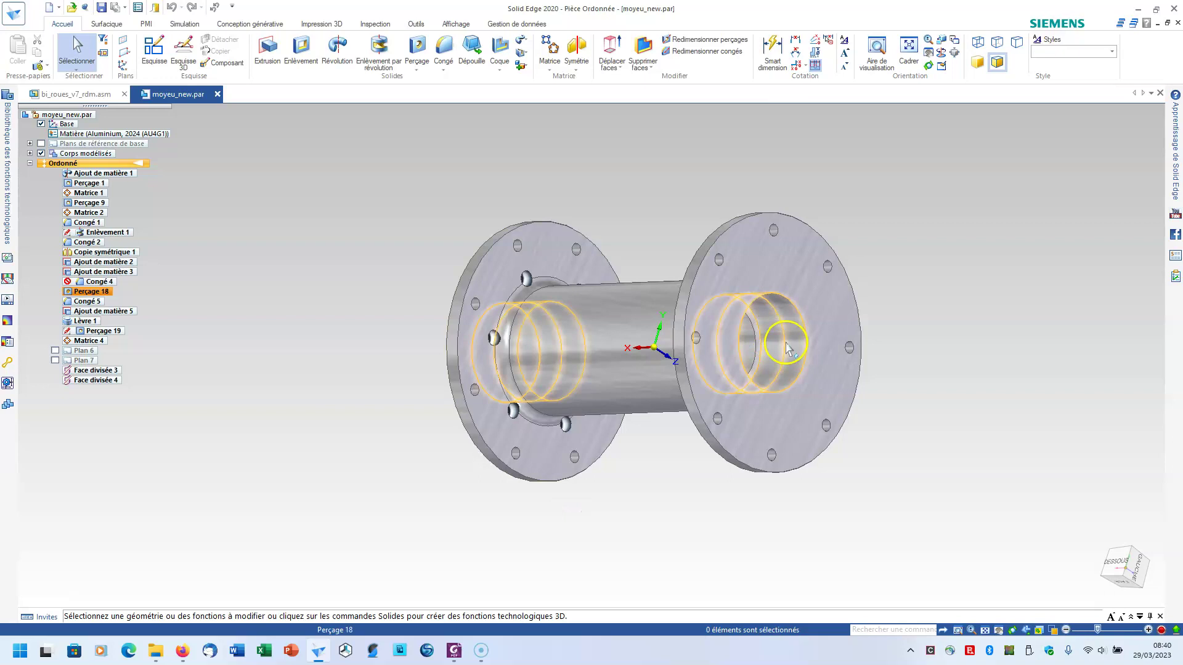
{"action": "left_click", "coordinate": [599, 479]}
Step: Open the bi_roues_v7_rdm.asm assembly in the kinematics environment and list the joints of Mécanisme 2
{"action": "left_click", "coordinate": [89, 91]}
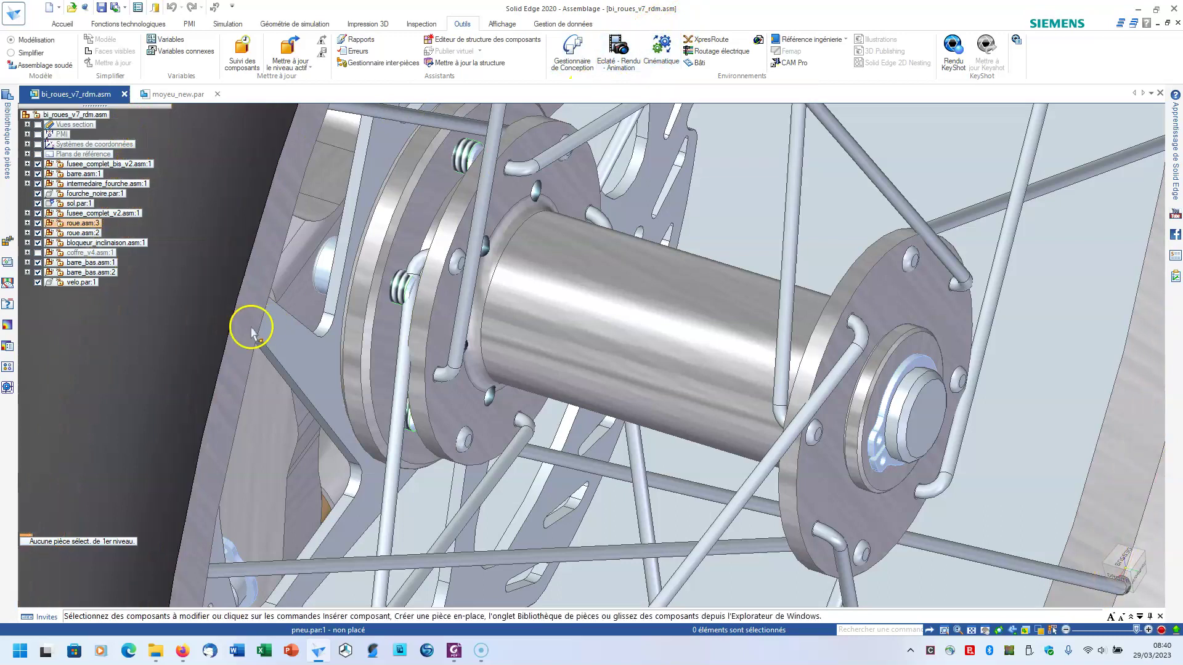
{"action": "left_click", "coordinate": [661, 47]}
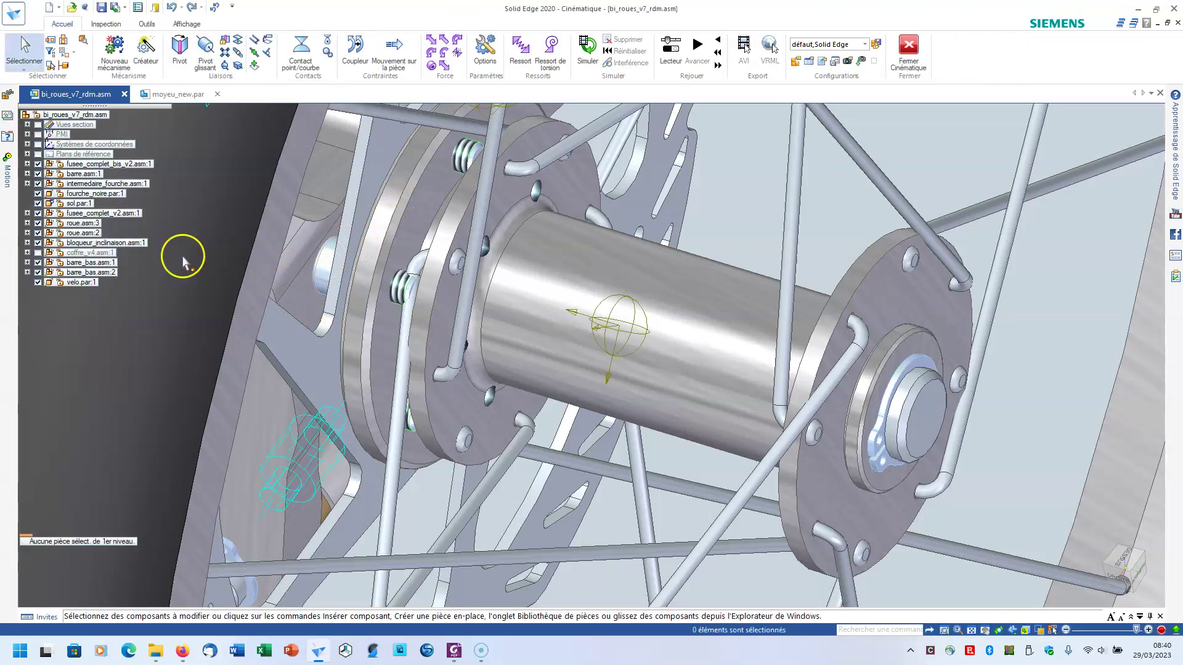
{"action": "left_click", "coordinate": [8, 172]}
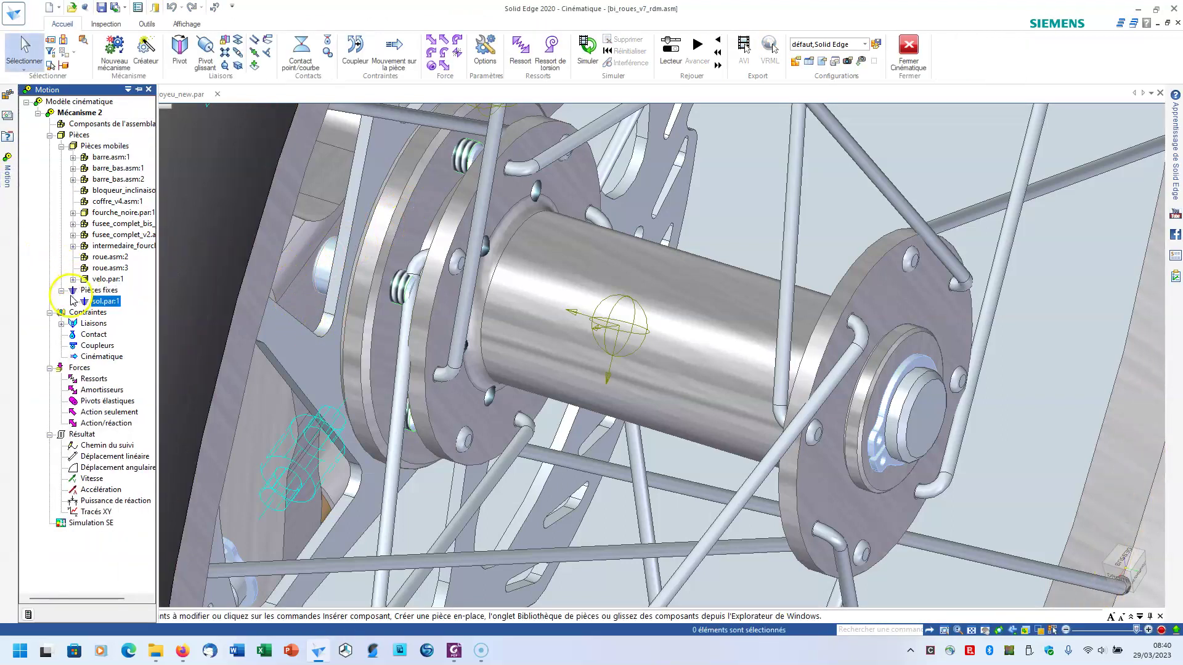
{"action": "left_click", "coordinate": [62, 323]}
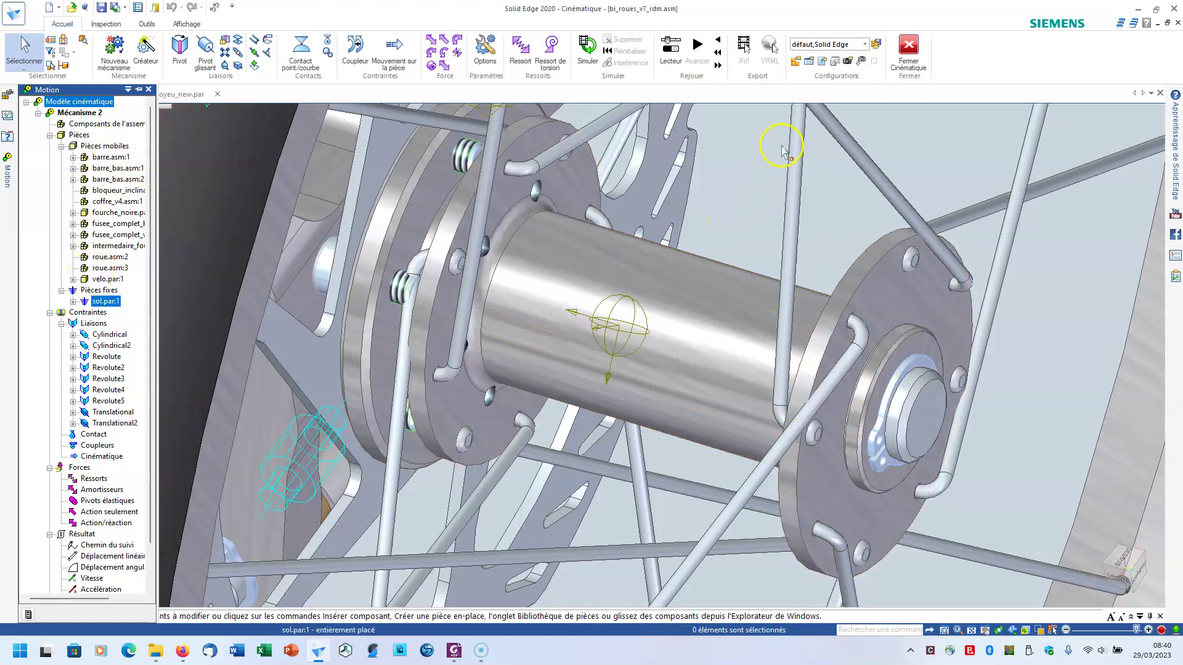
Step: Start a ball joint (Rotule) with wheel roue.asm:3 as first component and fusee_complet_v2.asm:1 as second component
{"action": "left_click", "coordinate": [226, 67]}
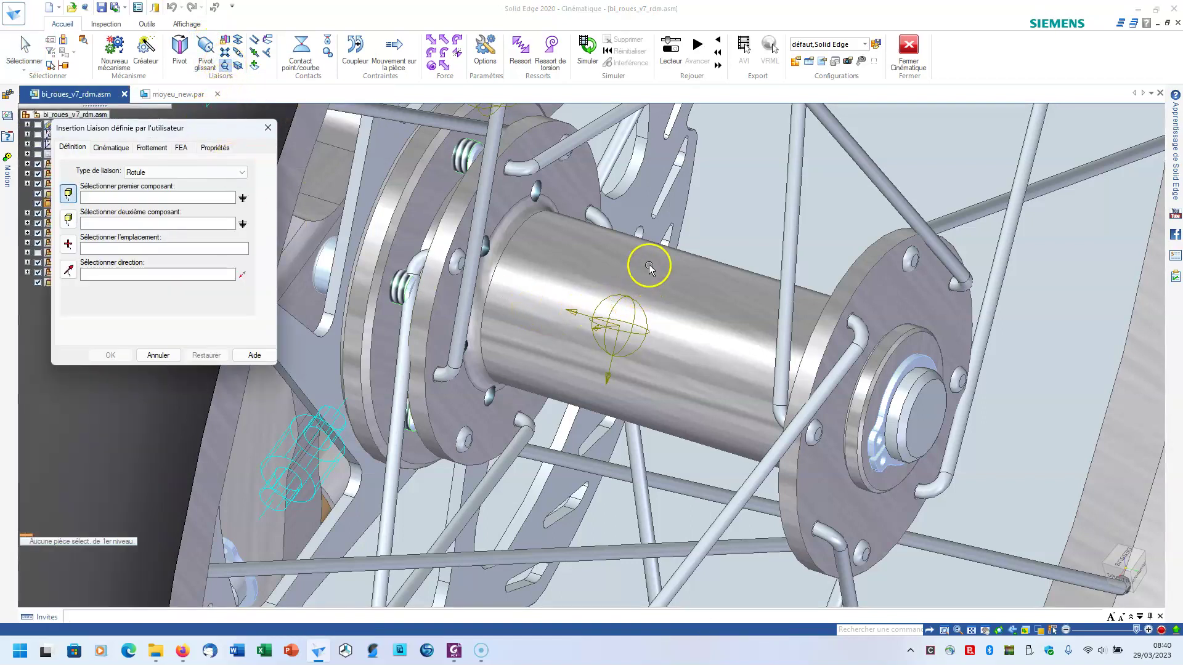
{"action": "scroll", "coordinate": [645, 296], "scroll_direction": "down", "scroll_amount": 2}
{"action": "scroll", "coordinate": [612, 290], "scroll_direction": "down", "scroll_amount": 2}
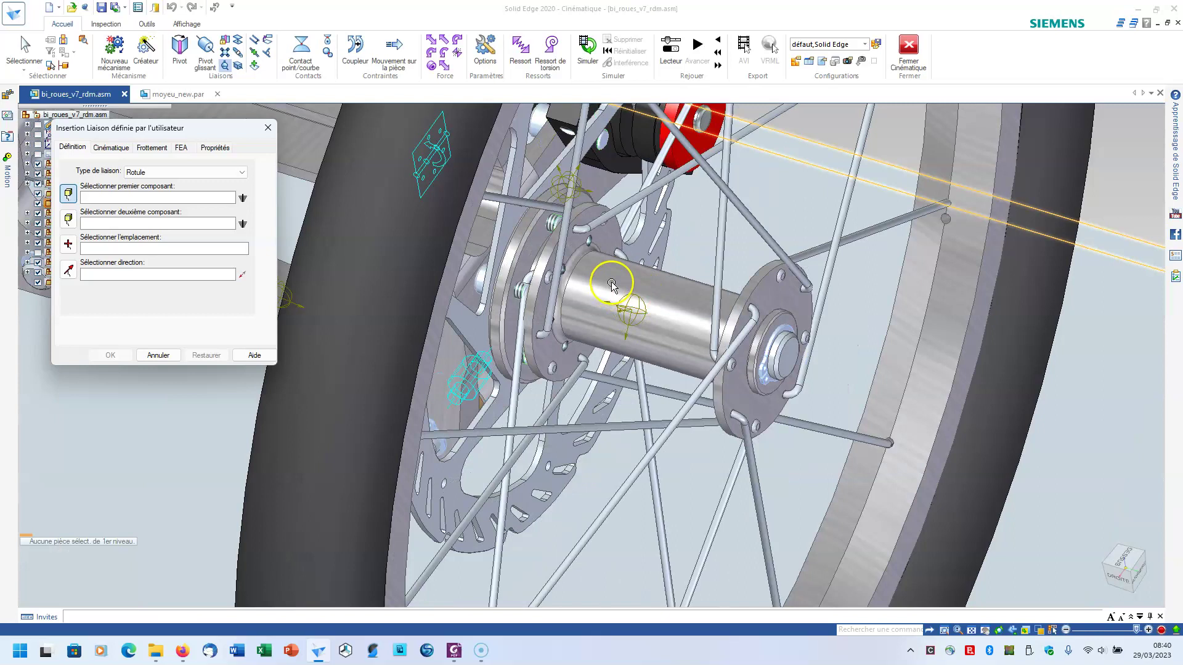
{"action": "middle_click_drag", "start_coordinate": [621, 301], "coordinate": [661, 313]}
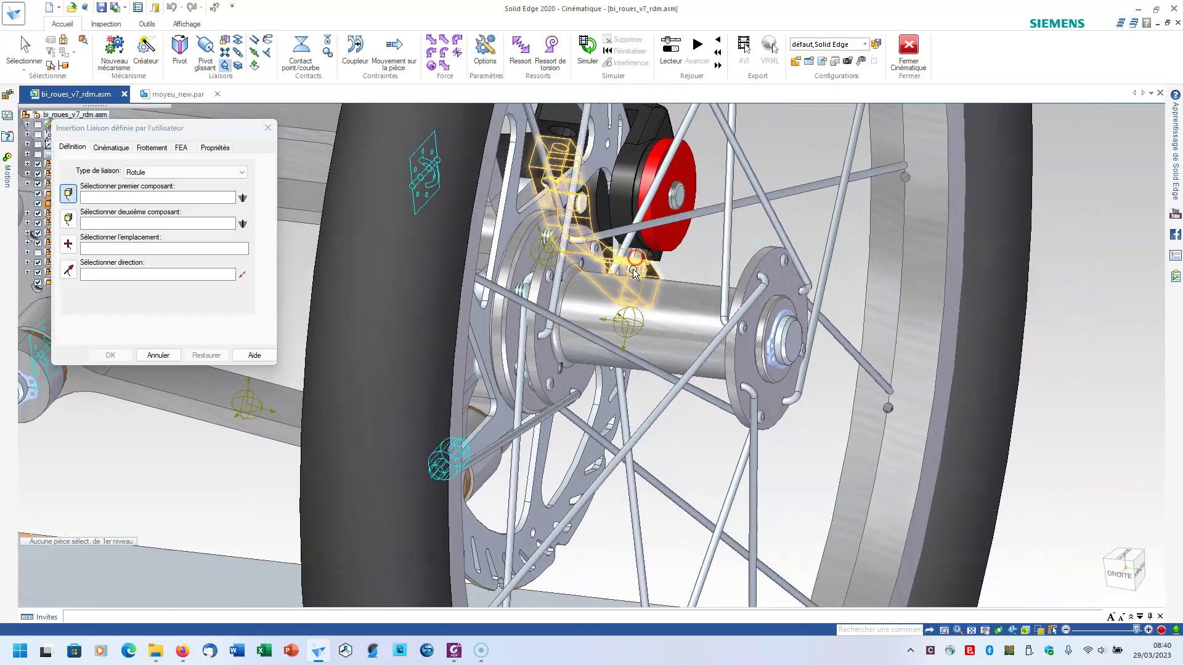
{"action": "left_click", "coordinate": [675, 296]}
{"action": "middle_click_drag", "start_coordinate": [524, 302], "coordinate": [571, 301]}
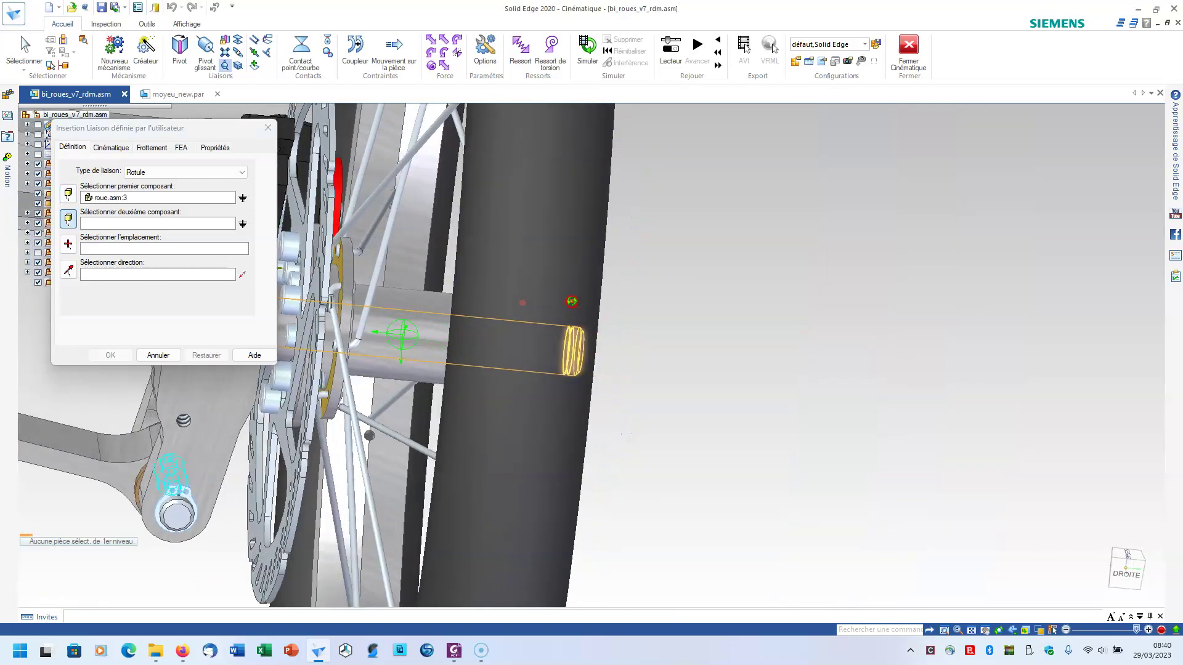
{"action": "left_click", "coordinate": [220, 402]}
{"action": "middle_click_drag", "start_coordinate": [639, 351], "coordinate": [555, 406]}
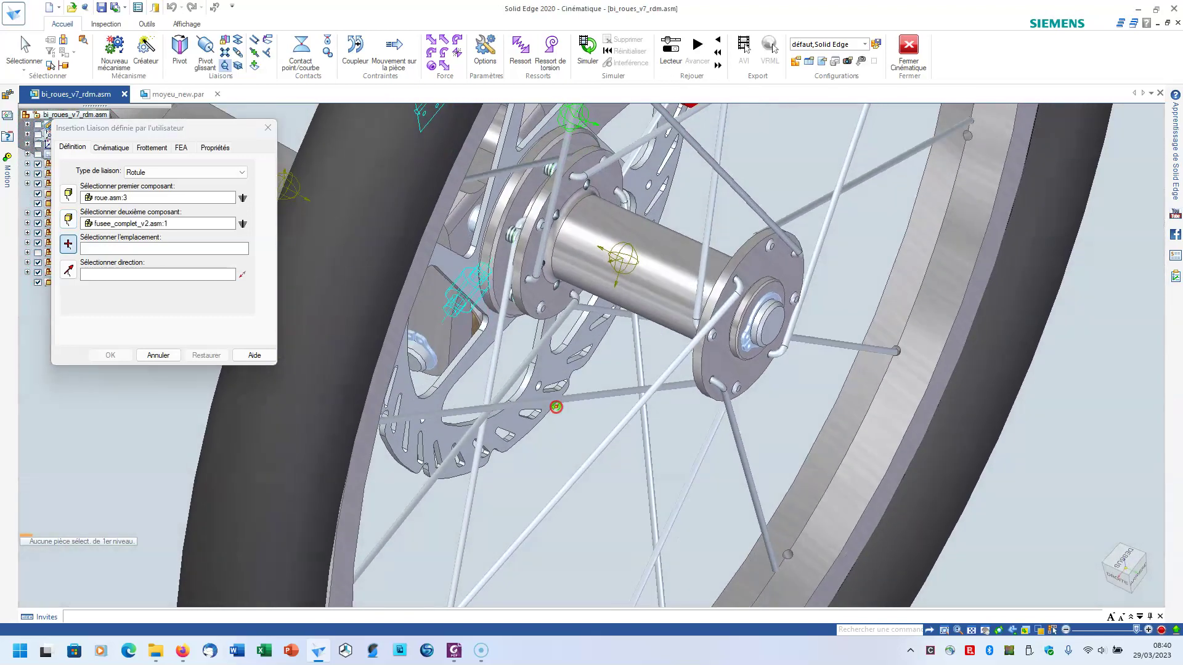
{"action": "scroll", "coordinate": [585, 243], "scroll_direction": "up", "scroll_amount": 4}
{"action": "mouse_move", "coordinate": [543, 204]}
{"action": "middle_mouse_down"}
{"action": "mouse_move", "coordinate": [514, 216]}
{"action": "mouse_move", "coordinate": [528, 217]}
{"action": "middle_mouse_up"}
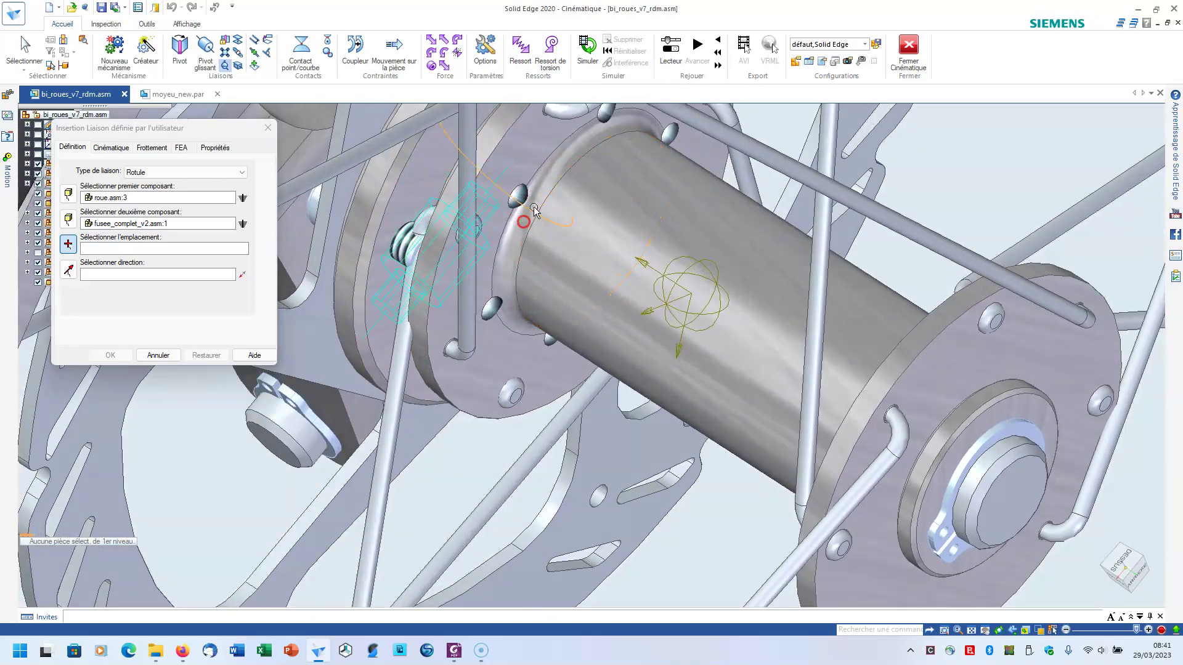
{"action": "right_click", "coordinate": [555, 183]}
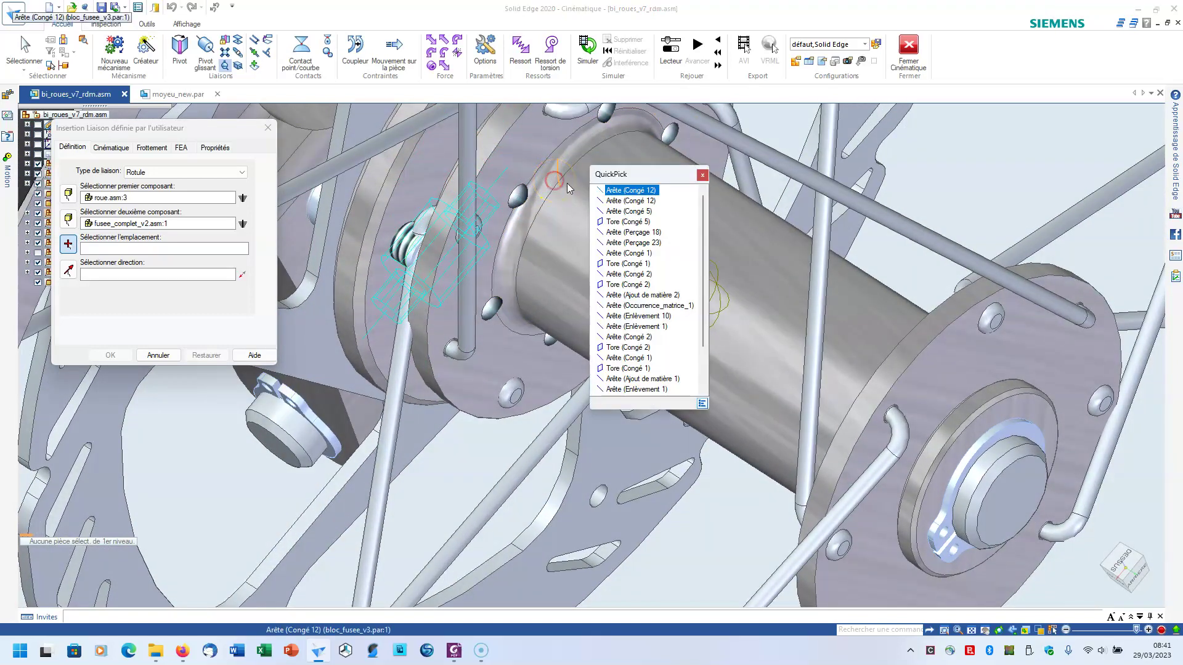
{"action": "scroll", "coordinate": [650, 259], "scroll_direction": "down", "scroll_amount": 2}
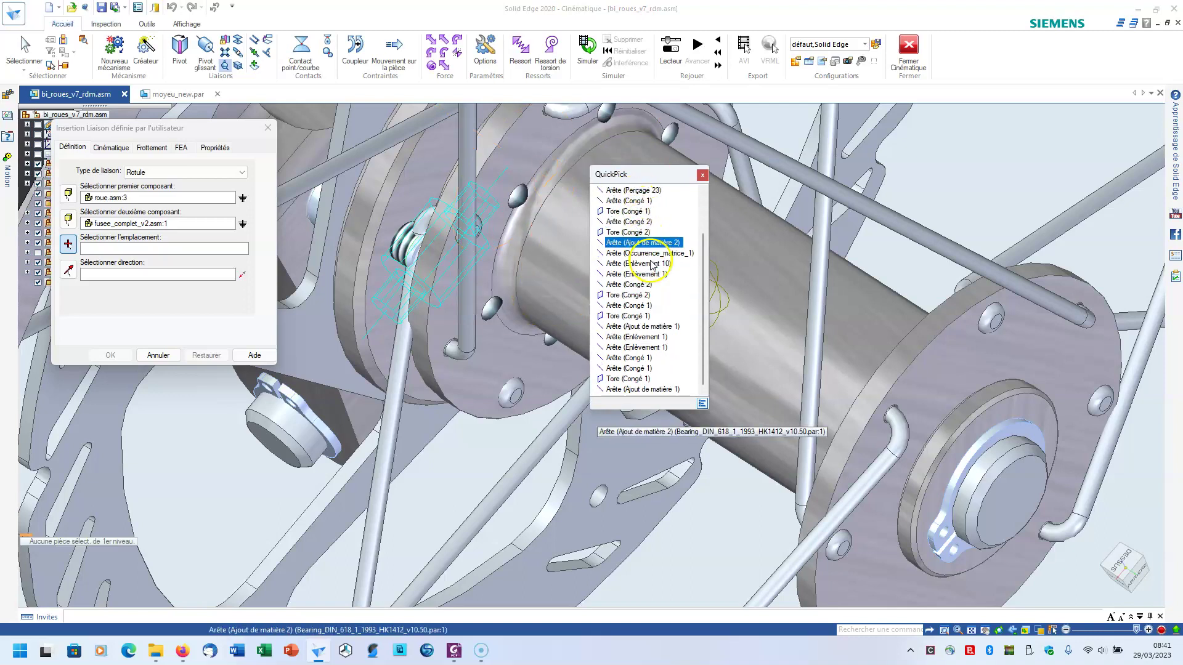
{"action": "scroll", "coordinate": [653, 265], "scroll_direction": "up", "scroll_amount": 2}
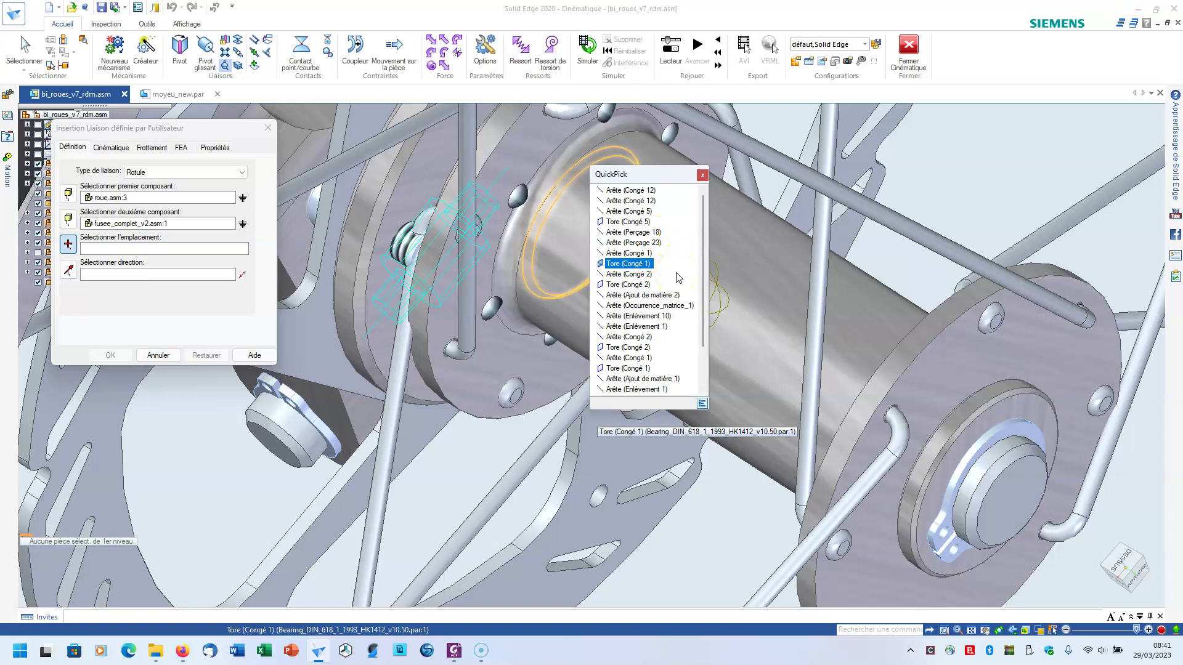
{"action": "left_click", "coordinate": [703, 175]}
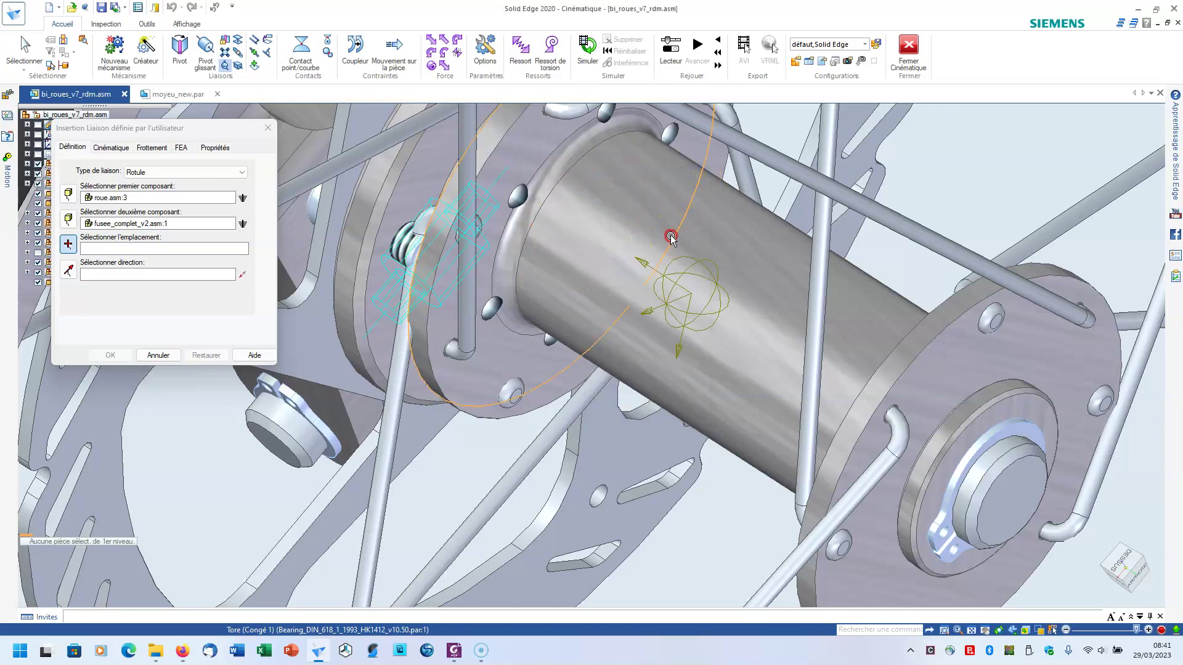
Step: Locate the ball joint on the hub's Face divisée 3 edge set, direct it along the axle axe_roue_light.par, and create it
{"action": "scroll", "coordinate": [671, 237], "scroll_direction": "up", "scroll_amount": 5}
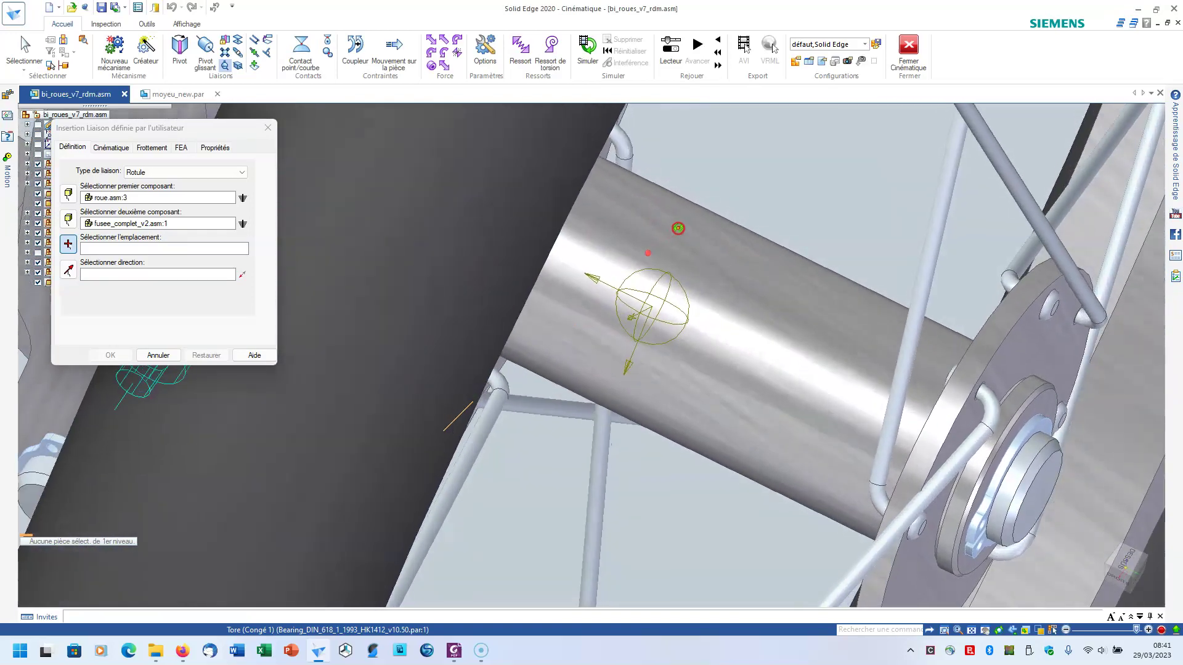
{"action": "middle_click_drag", "start_coordinate": [704, 228], "coordinate": [501, 216]}
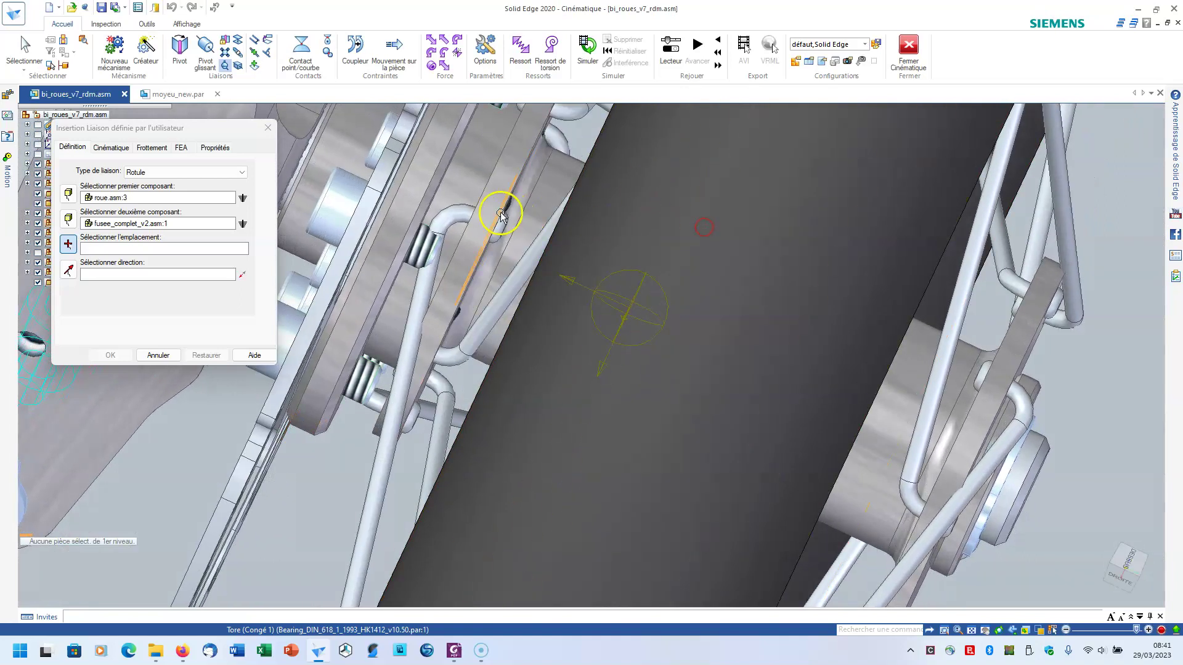
{"action": "right_click", "coordinate": [466, 206]}
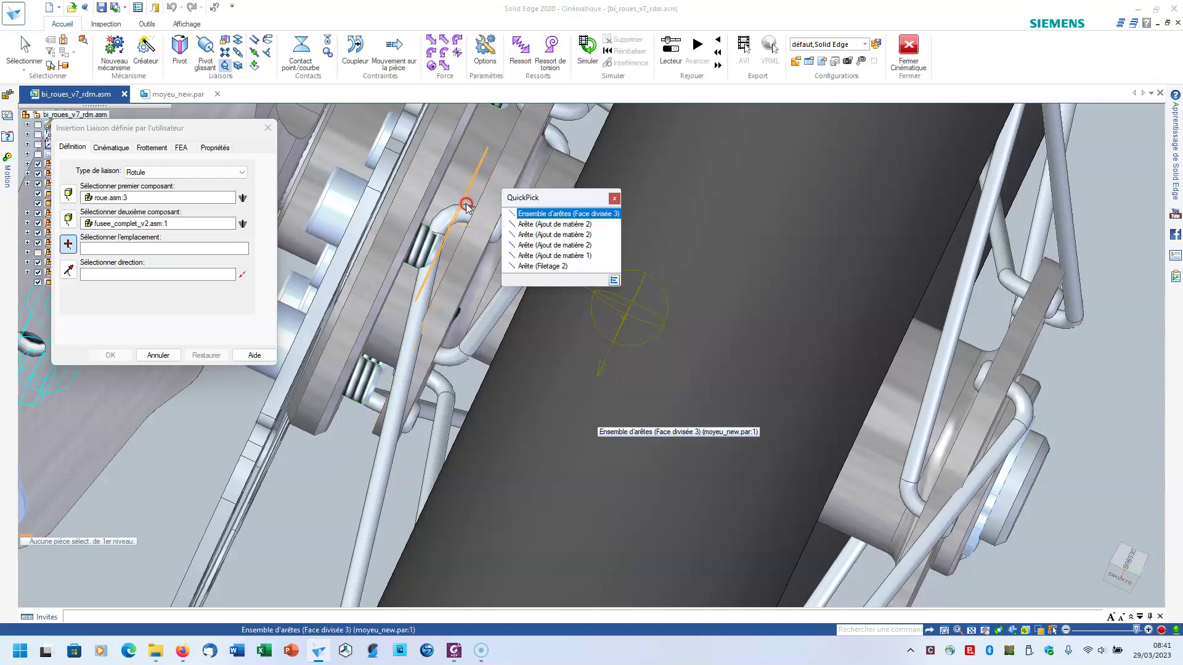
{"action": "left_click", "coordinate": [537, 213]}
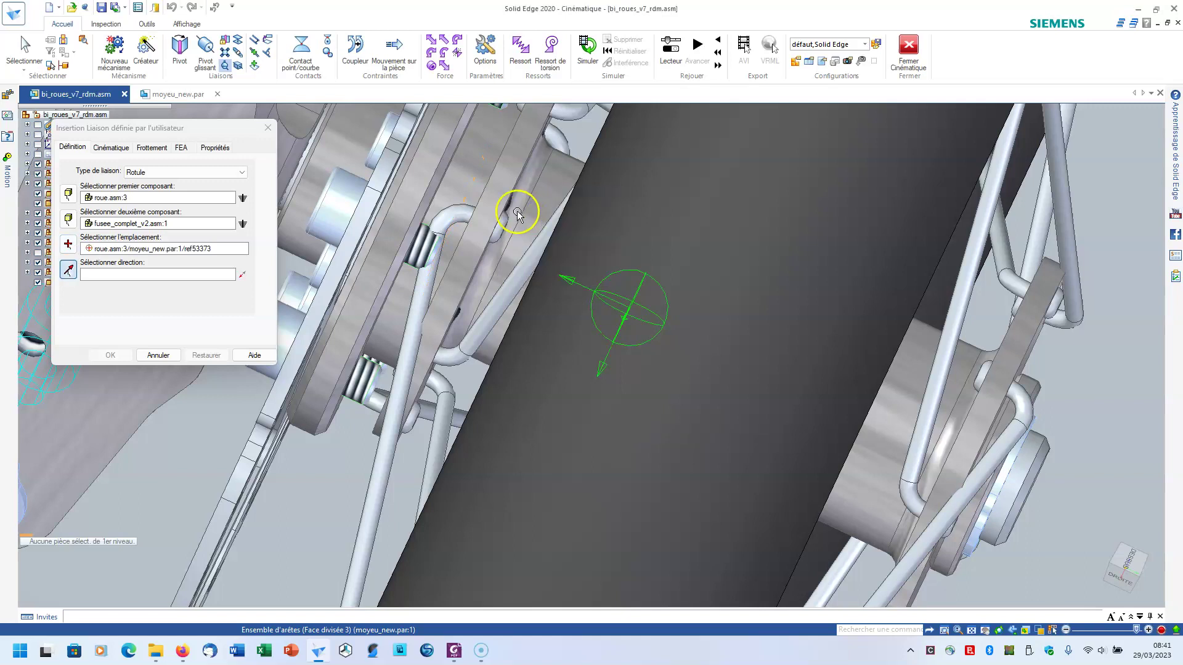
{"action": "middle_click_drag", "start_coordinate": [528, 221], "coordinate": [483, 221]}
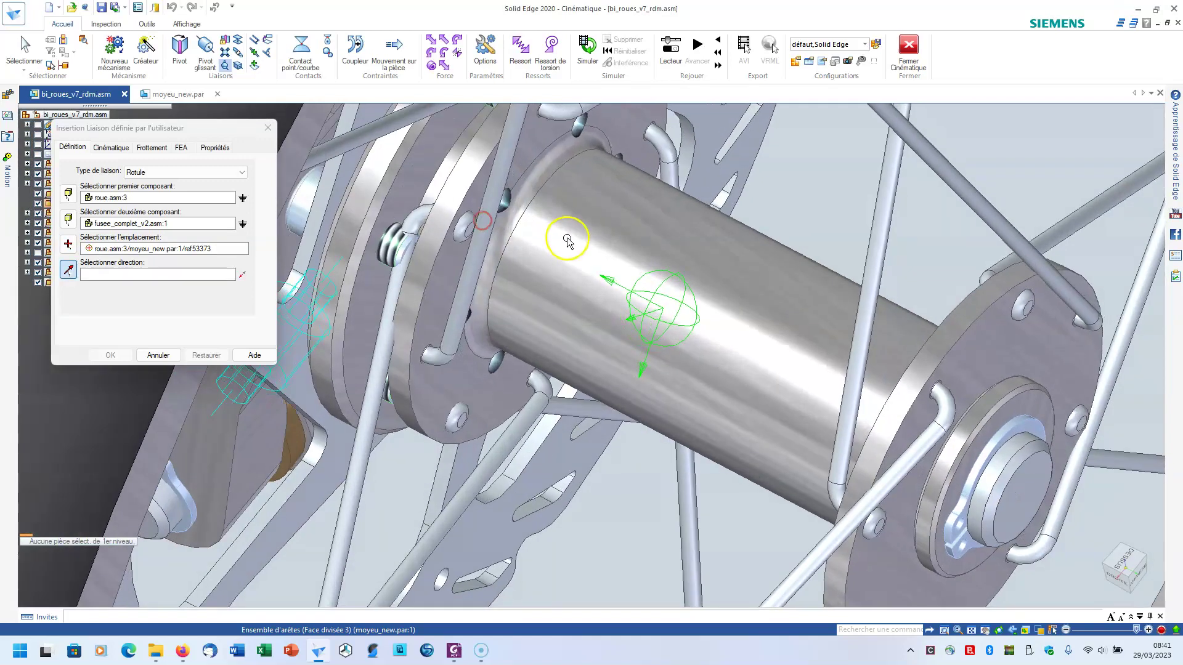
{"action": "middle_click_drag", "start_coordinate": [722, 425], "coordinate": [707, 372]}
{"action": "left_click", "coordinate": [706, 372]}
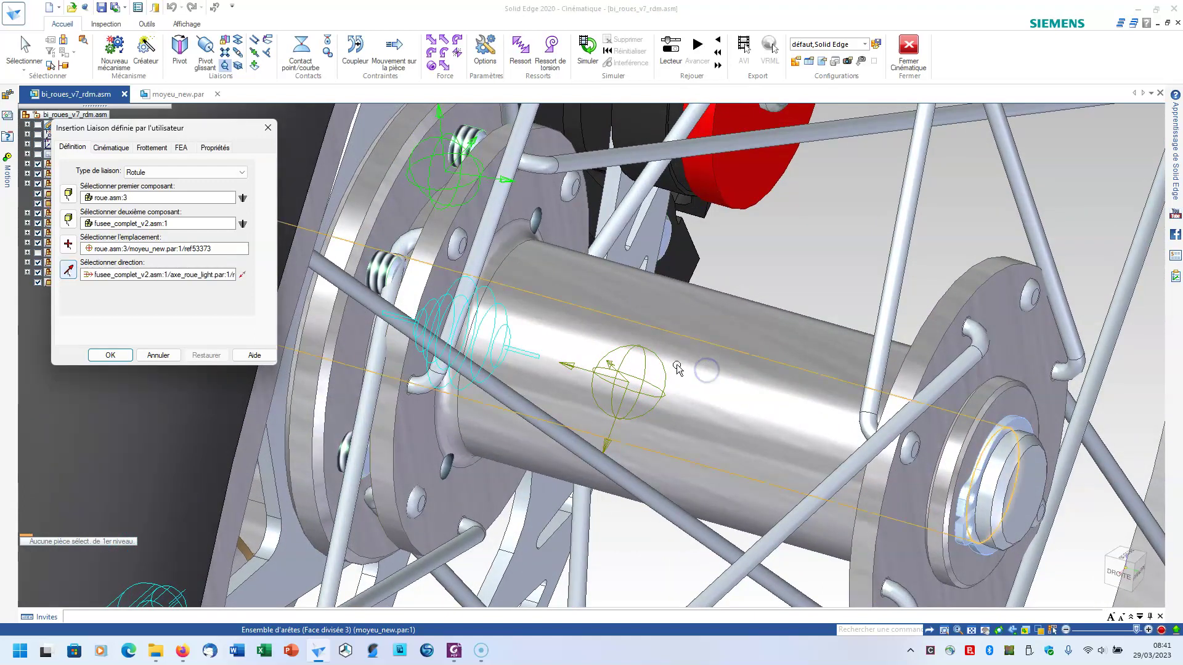
{"action": "left_click", "coordinate": [111, 356]}
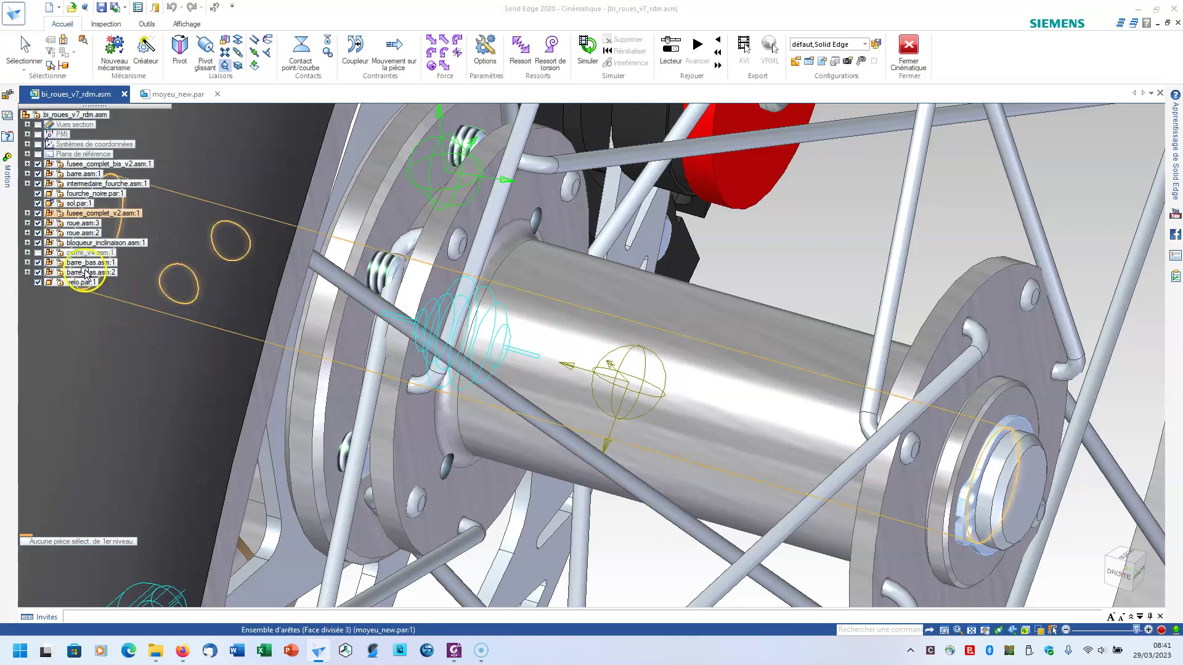
Step: Start an in-line JPrim joint (En ligne) between wheel roue.asm:3 and fusee_complet_v2.asm:1
{"action": "mouse_move", "coordinate": [9, 180]}
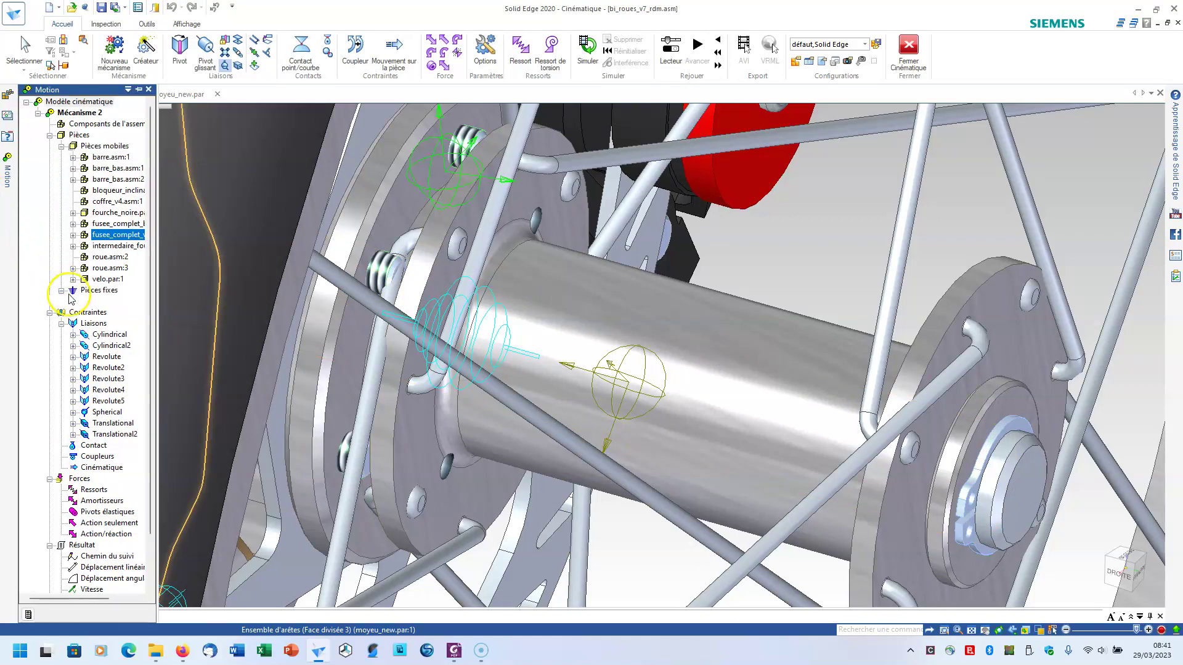
{"action": "right_click", "coordinate": [93, 325]}
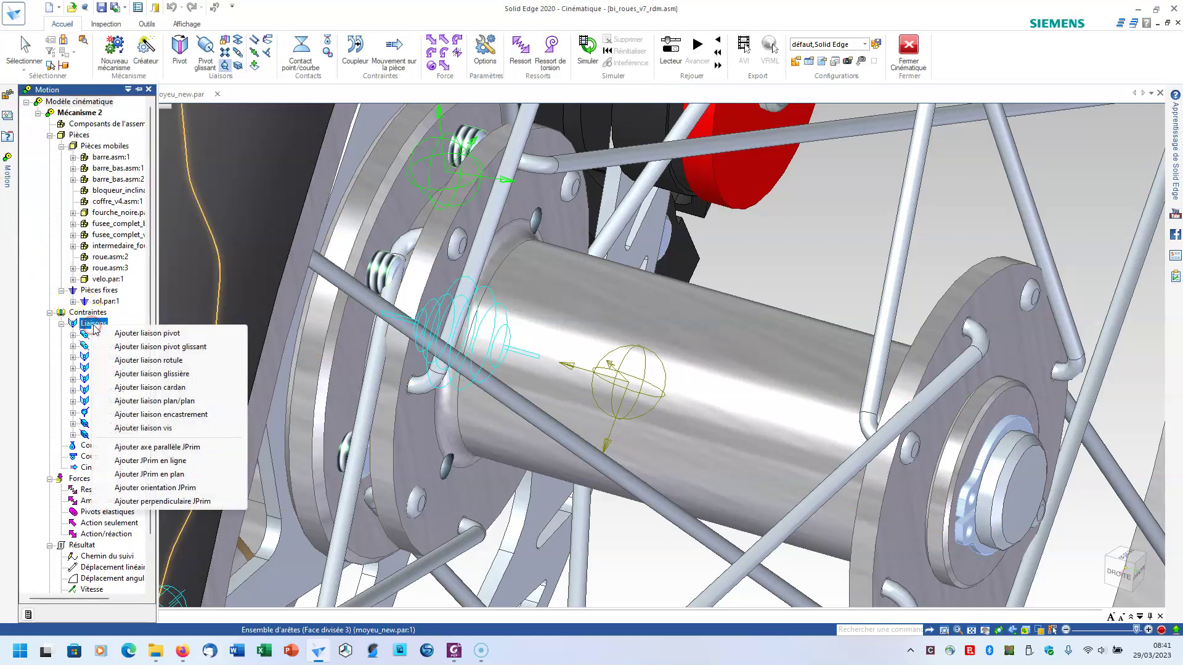
{"action": "left_click", "coordinate": [170, 462]}
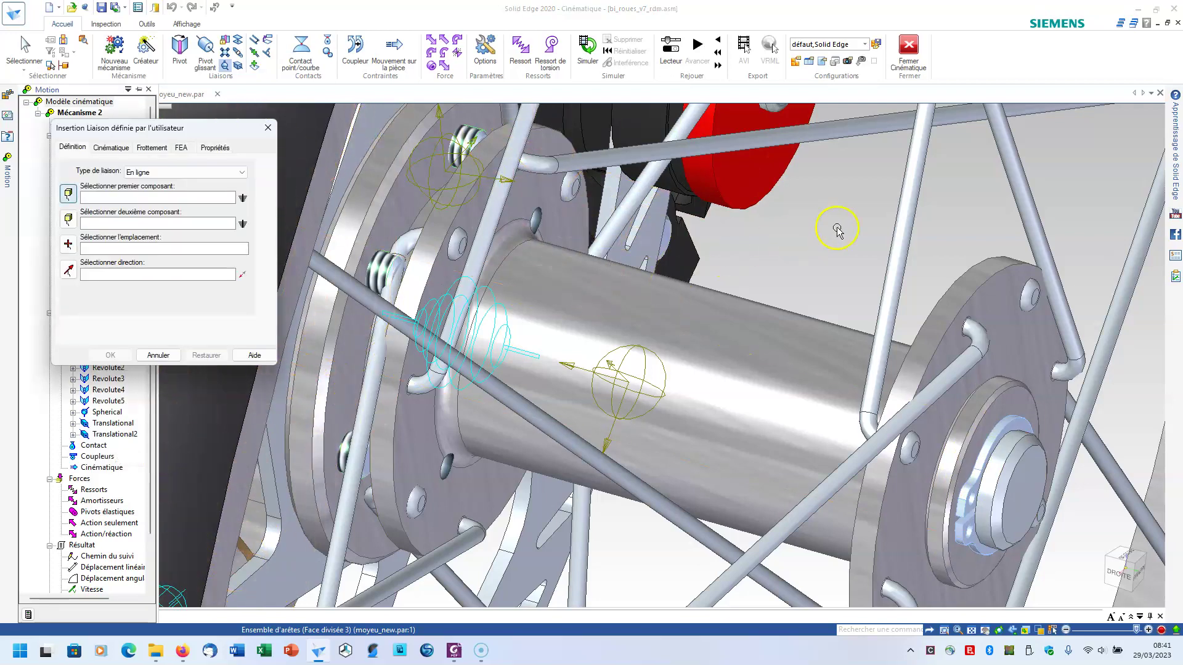
{"action": "left_click", "coordinate": [787, 320]}
{"action": "scroll", "coordinate": [786, 318], "scroll_direction": "down", "scroll_amount": 3}
{"action": "middle_click_drag", "start_coordinate": [615, 248], "coordinate": [555, 290]}
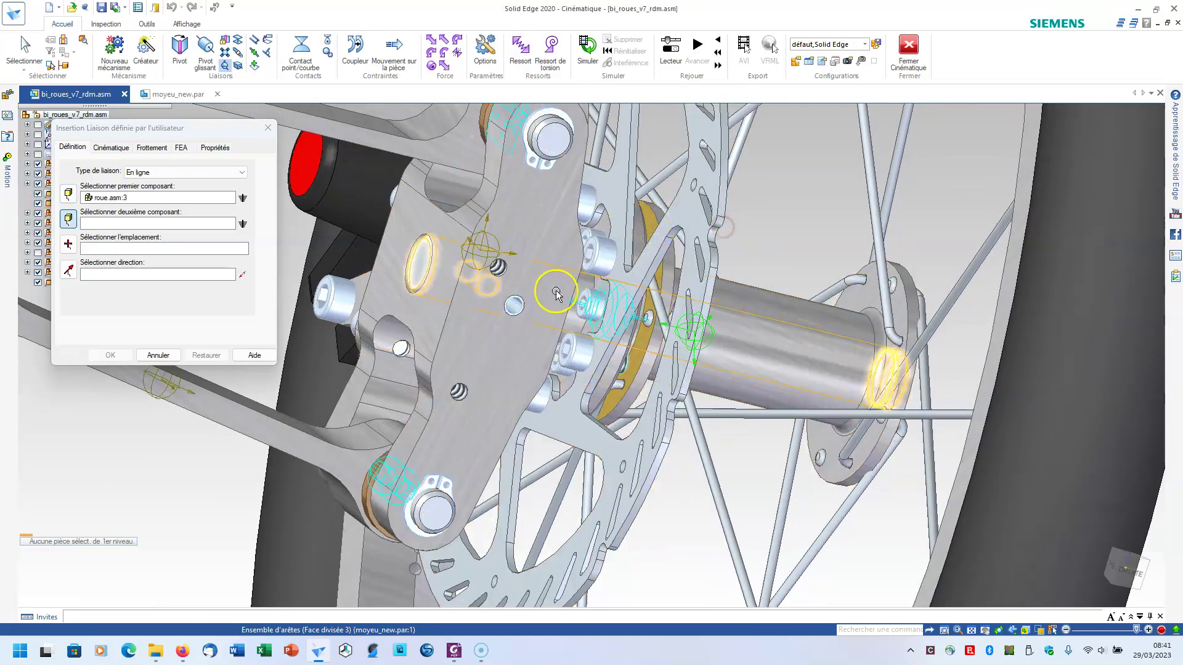
{"action": "left_click", "coordinate": [457, 387]}
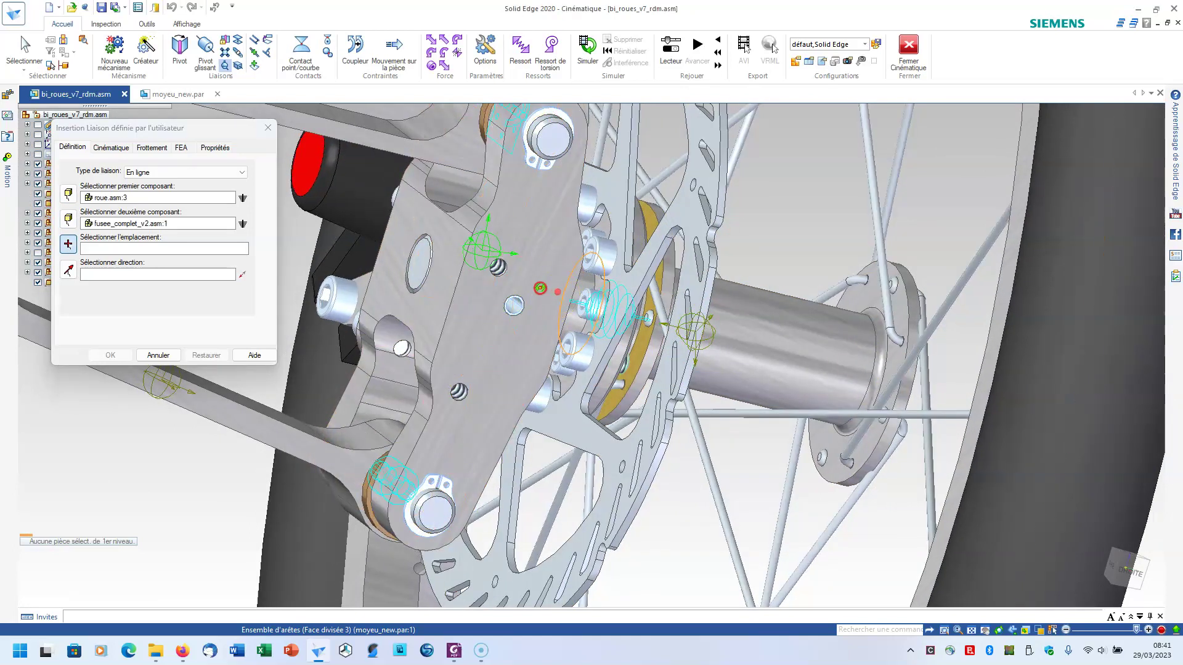
{"action": "scroll", "coordinate": [543, 286], "scroll_direction": "up", "scroll_amount": 3}
{"action": "scroll", "coordinate": [945, 369], "scroll_direction": "up", "scroll_amount": 5}
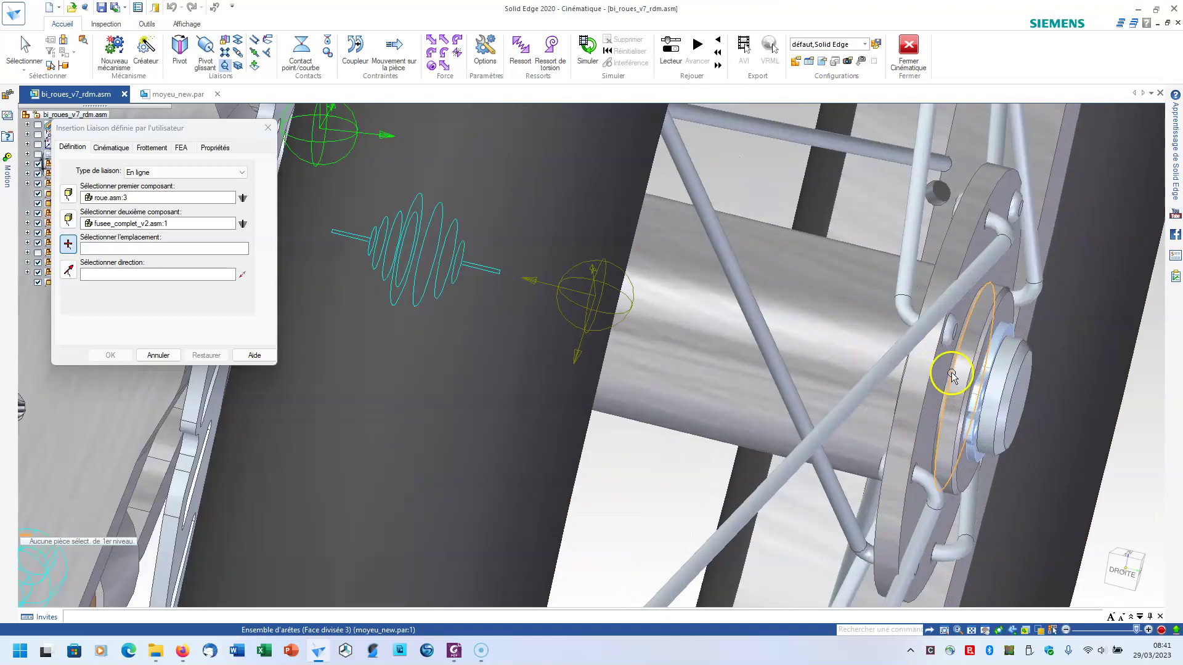
{"action": "right_click", "coordinate": [941, 372]}
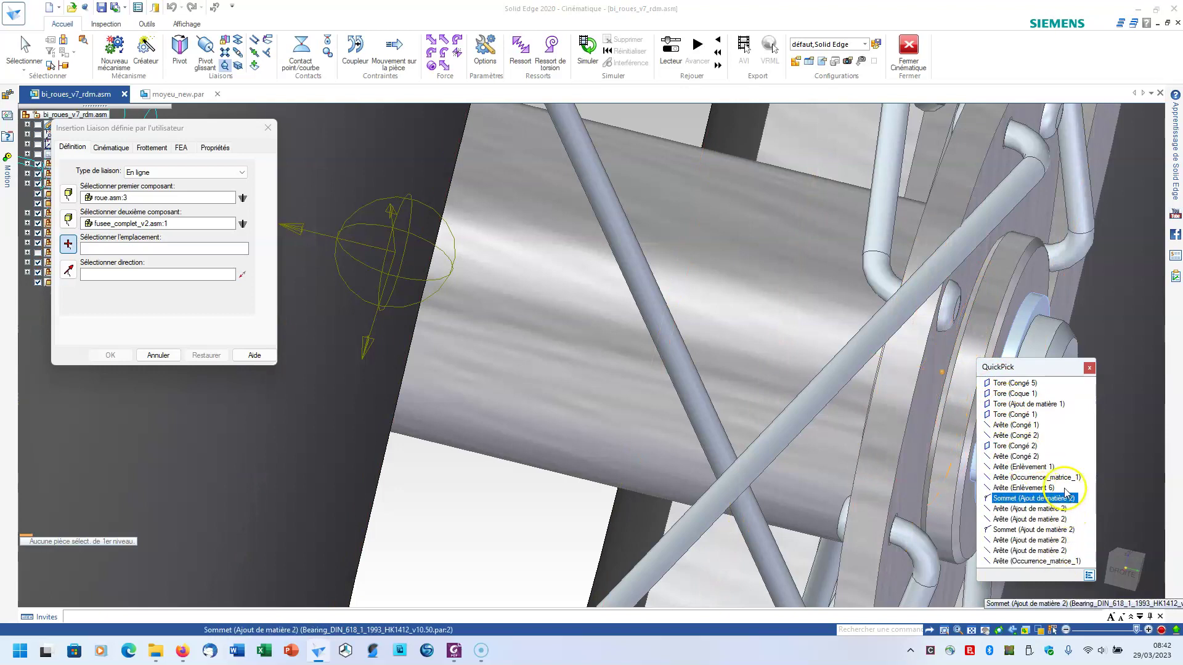
{"action": "left_click", "coordinate": [1085, 370]}
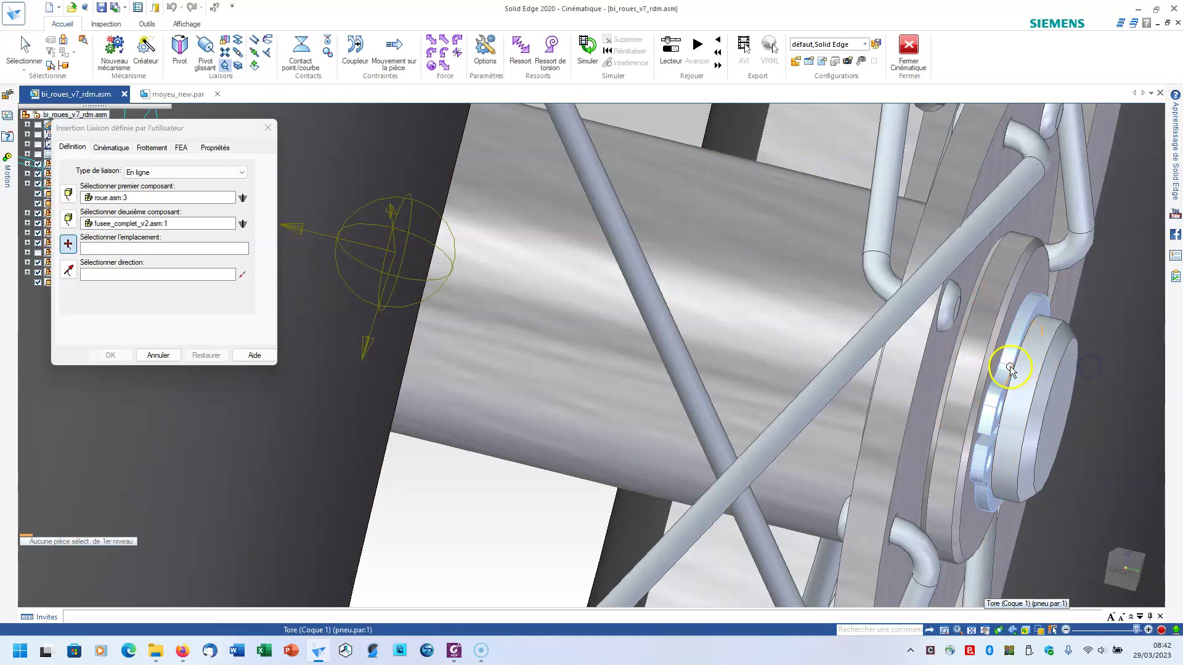
Step: Locate the in-line joint on the hub's Face divisée 4 edge set, direct it along the axle axe_roue_light.par, and create it
{"action": "scroll", "coordinate": [1020, 366], "scroll_direction": "up", "scroll_amount": 3}
{"action": "middle_click_drag", "start_coordinate": [1016, 369], "coordinate": [911, 345]}
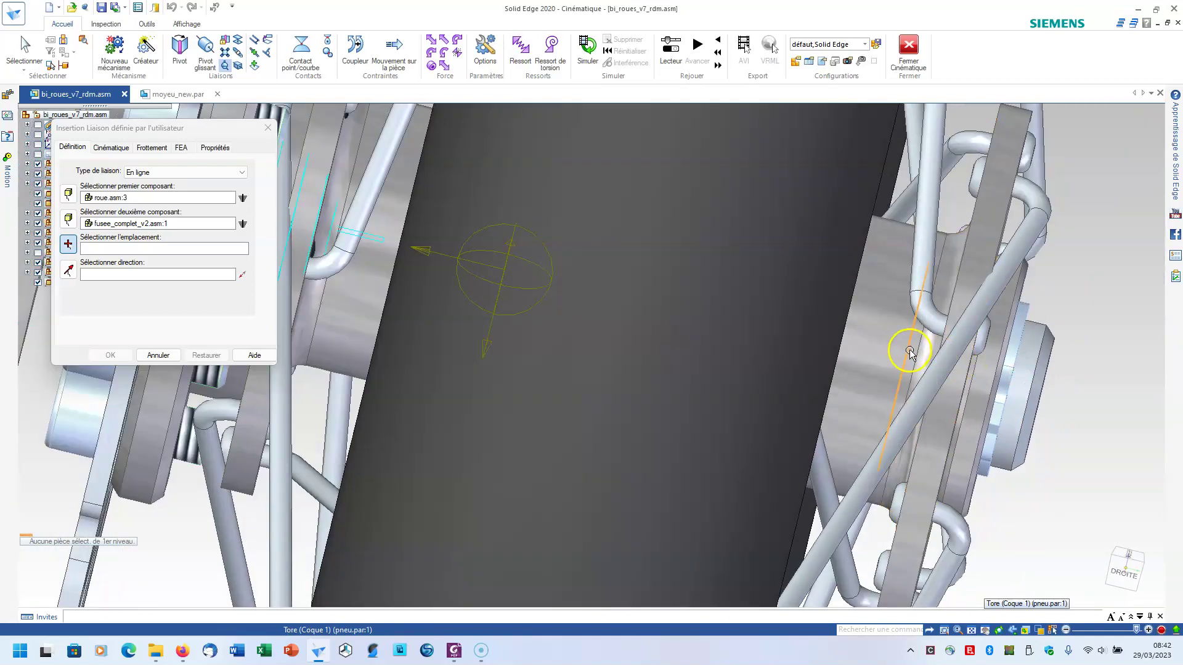
{"action": "right_click", "coordinate": [910, 352]}
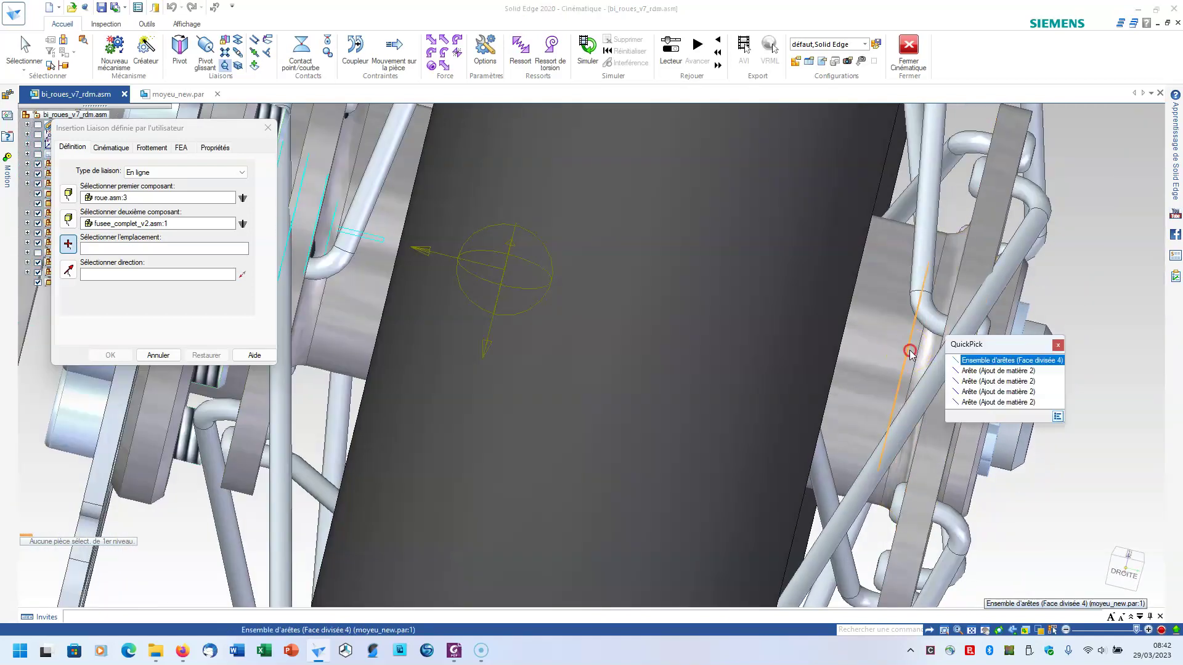
{"action": "left_click", "coordinate": [983, 361]}
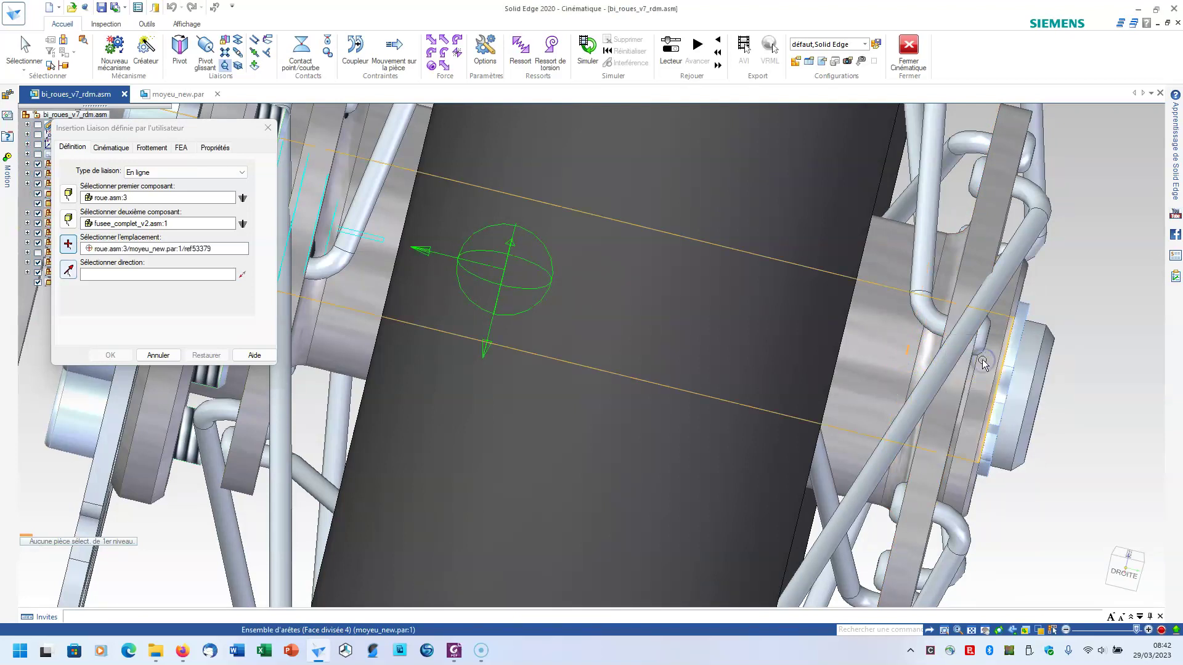
{"action": "left_click", "coordinate": [884, 346]}
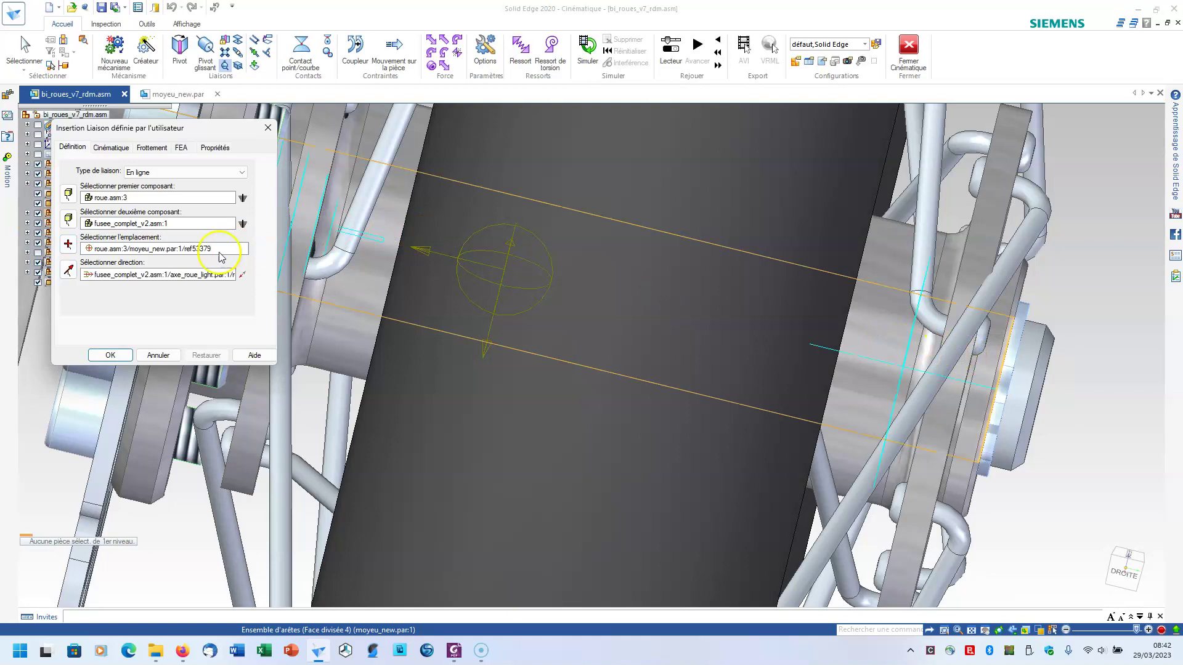
{"action": "left_click", "coordinate": [121, 356]}
Step: Hide the ground part sol.par:1 to clear the view of the other wheel's hub
{"action": "scroll", "coordinate": [754, 328], "scroll_direction": "down", "scroll_amount": 3}
{"action": "mouse_move", "coordinate": [764, 324]}
{"action": "middle_mouse_down"}
{"action": "mouse_move", "coordinate": [701, 302]}
{"action": "mouse_move", "coordinate": [516, 335]}
{"action": "mouse_move", "coordinate": [672, 286]}
{"action": "middle_mouse_up"}
{"action": "scroll", "coordinate": [702, 300], "scroll_direction": "down", "scroll_amount": 3}
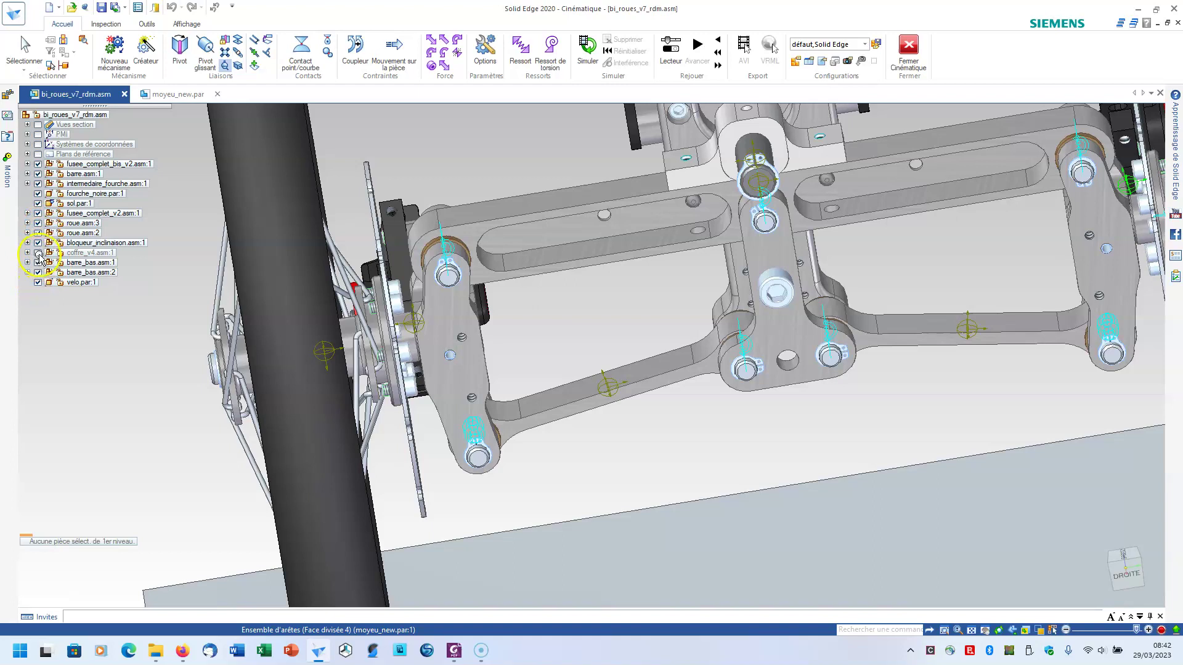
{"action": "left_click", "coordinate": [38, 204]}
{"action": "middle_click_drag", "start_coordinate": [607, 345], "coordinate": [599, 376]}
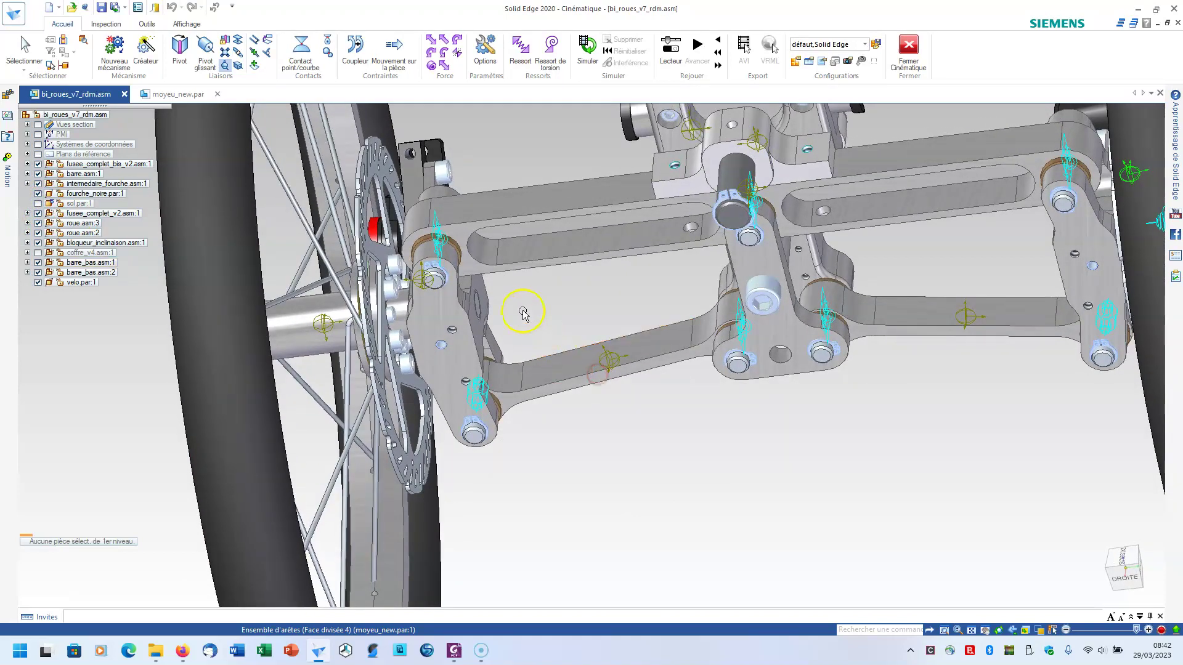
Step: Start a ball joint (Rotule) with fusee_complet_bis_v2.asm:1 as first component and wheel roue.asm:2 as second component
{"action": "scroll", "coordinate": [530, 324], "scroll_direction": "up", "scroll_amount": 2}
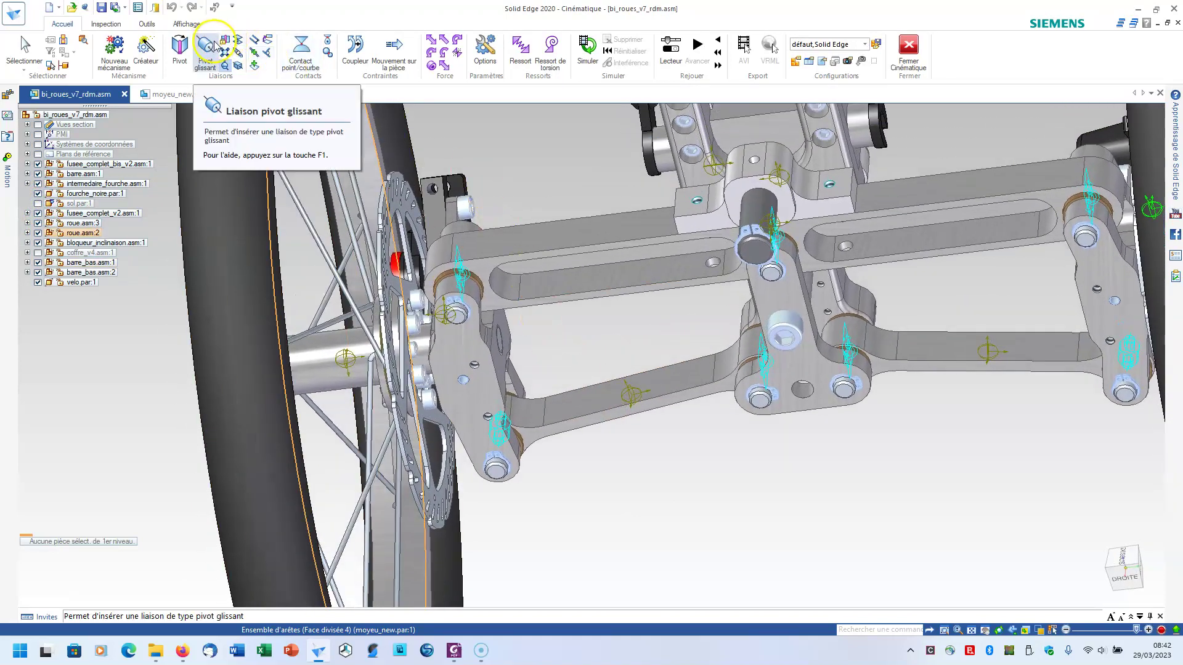
{"action": "left_click", "coordinate": [223, 66]}
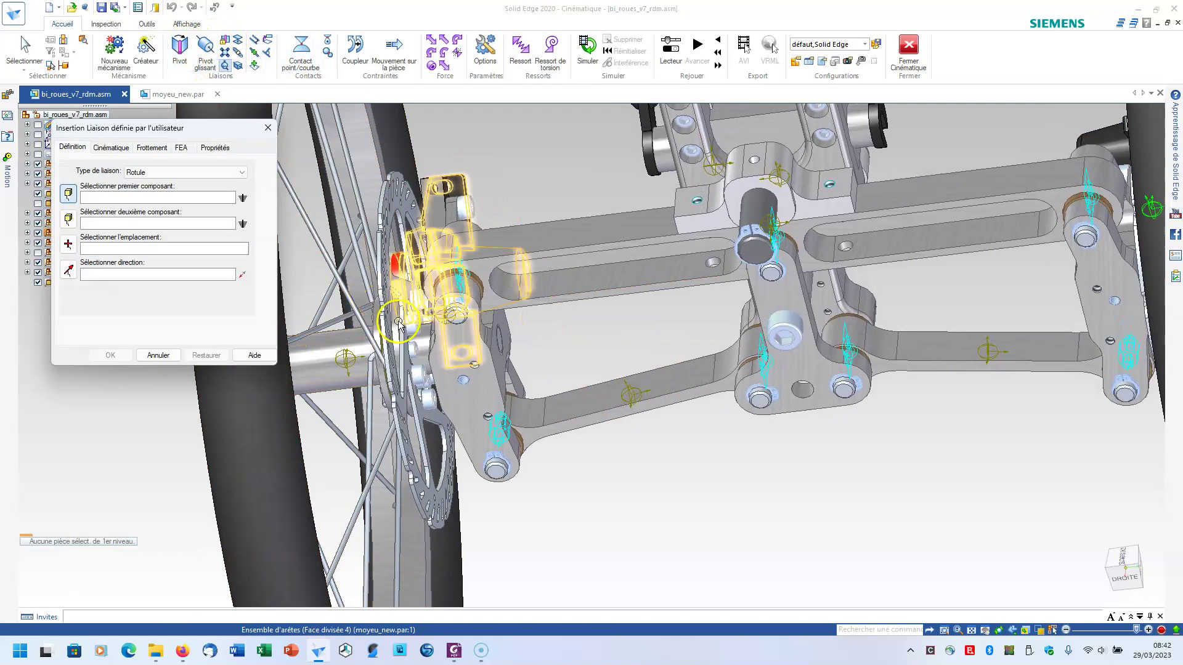
{"action": "left_click", "coordinate": [481, 391]}
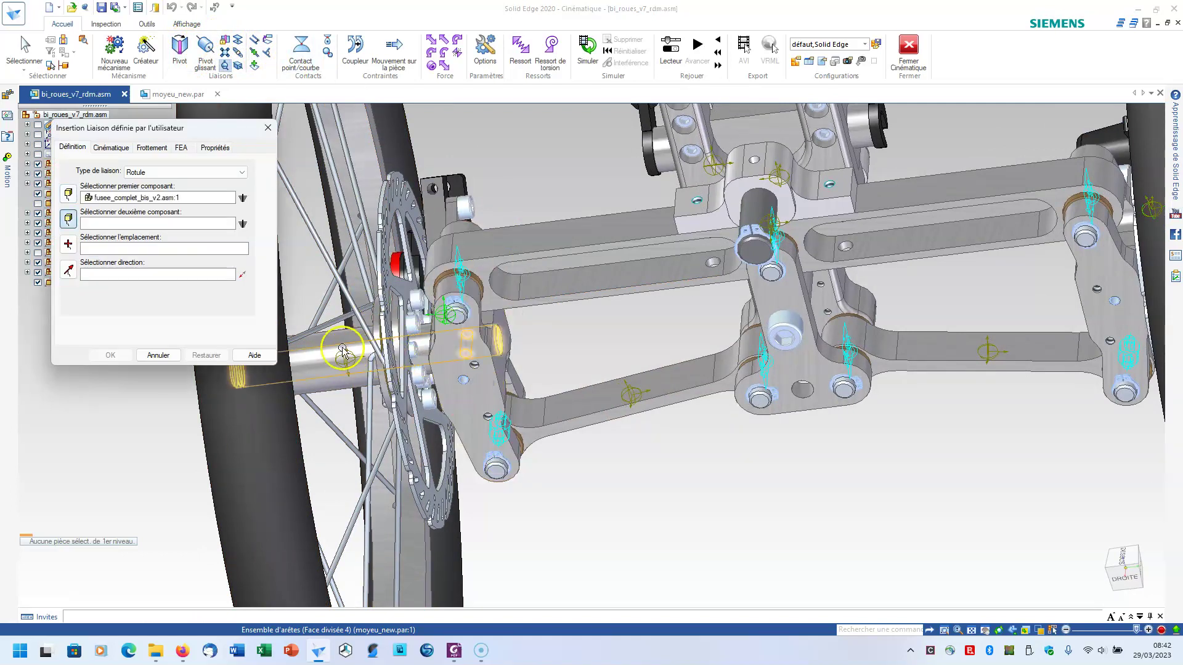
{"action": "left_click", "coordinate": [331, 342]}
{"action": "scroll", "coordinate": [357, 342], "scroll_direction": "up", "scroll_amount": 6}
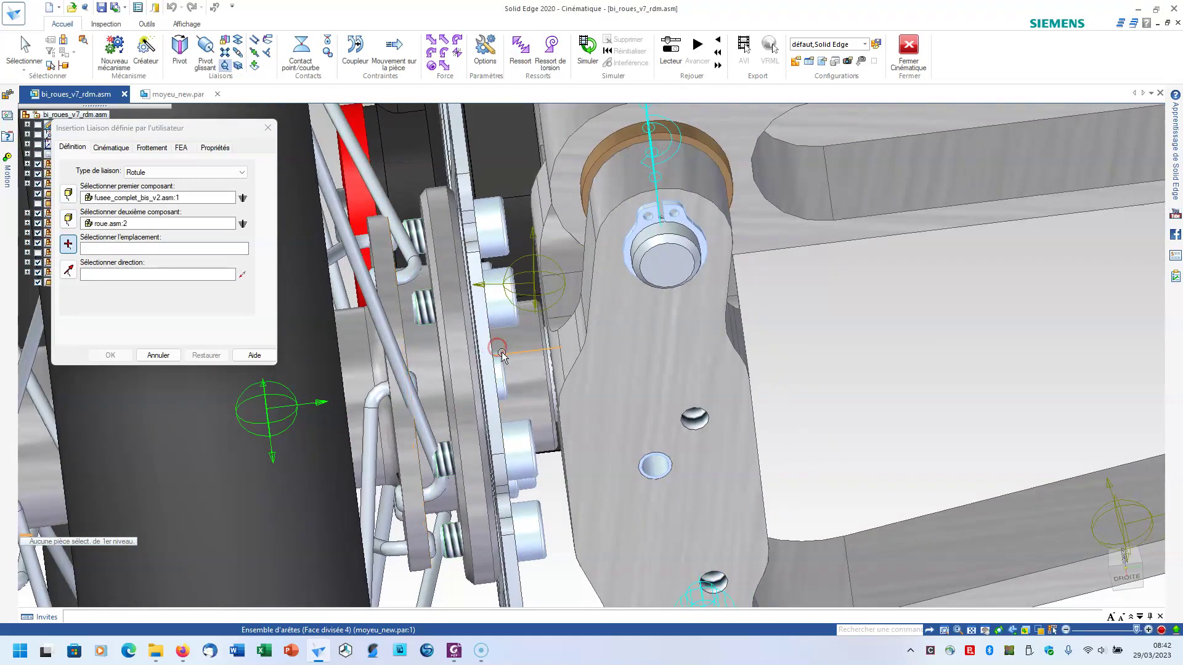
{"action": "middle_click_drag", "start_coordinate": [503, 354], "coordinate": [492, 359]}
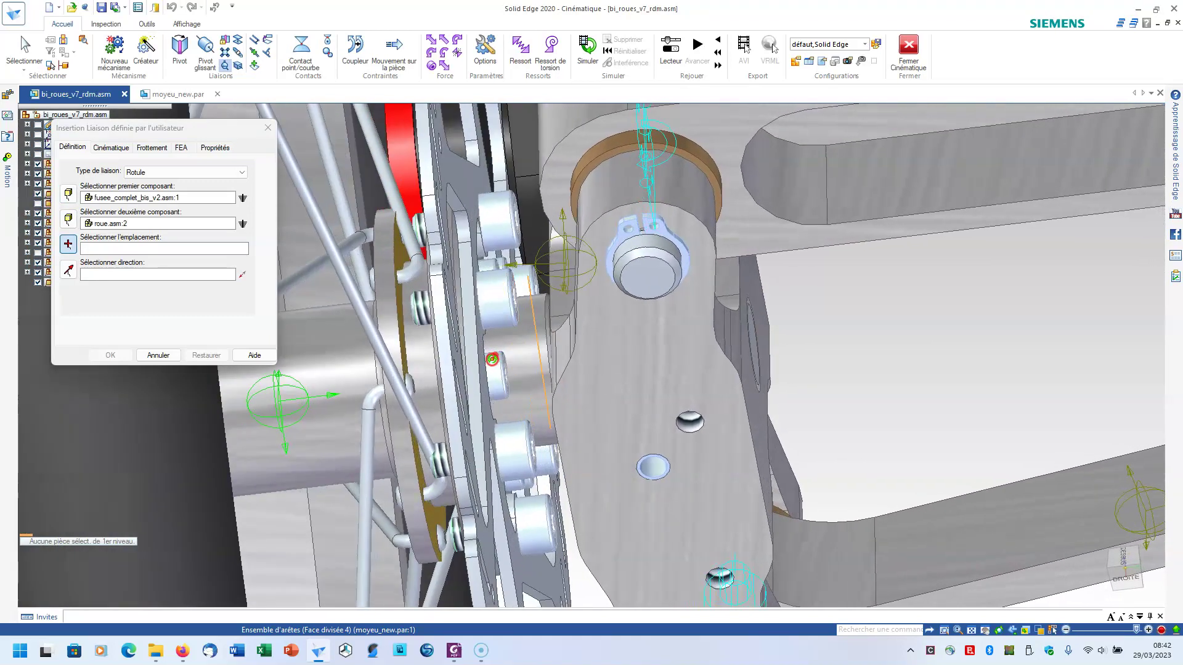
{"action": "left_click", "coordinate": [494, 356]}
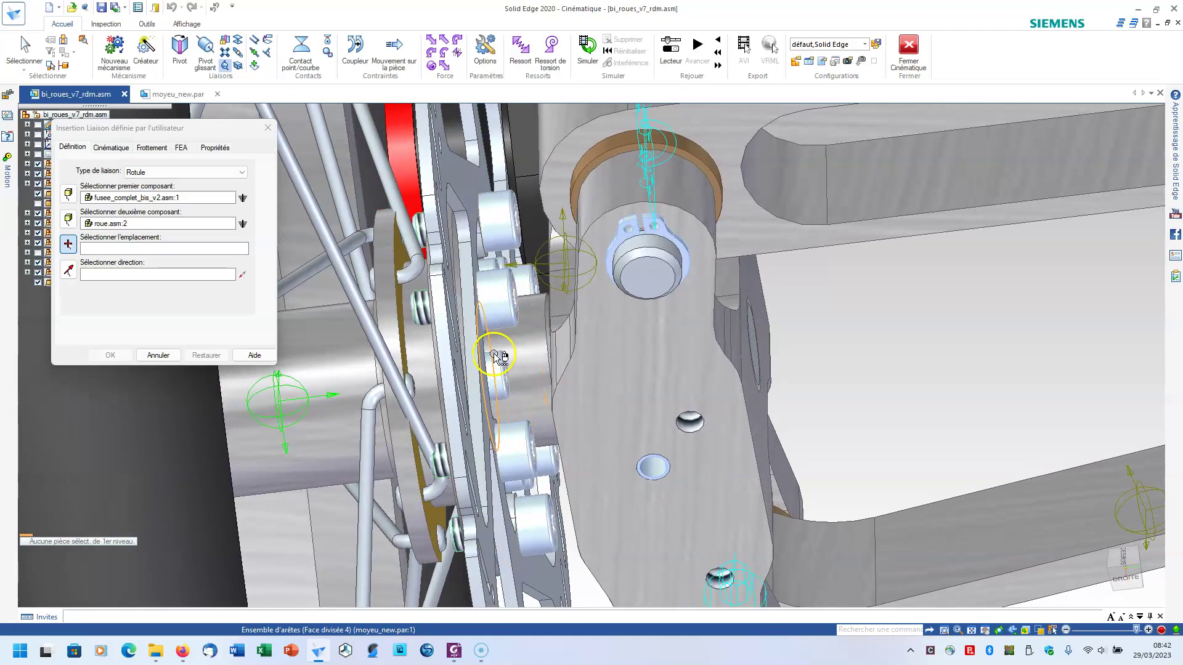
{"action": "right_click", "coordinate": [494, 356]}
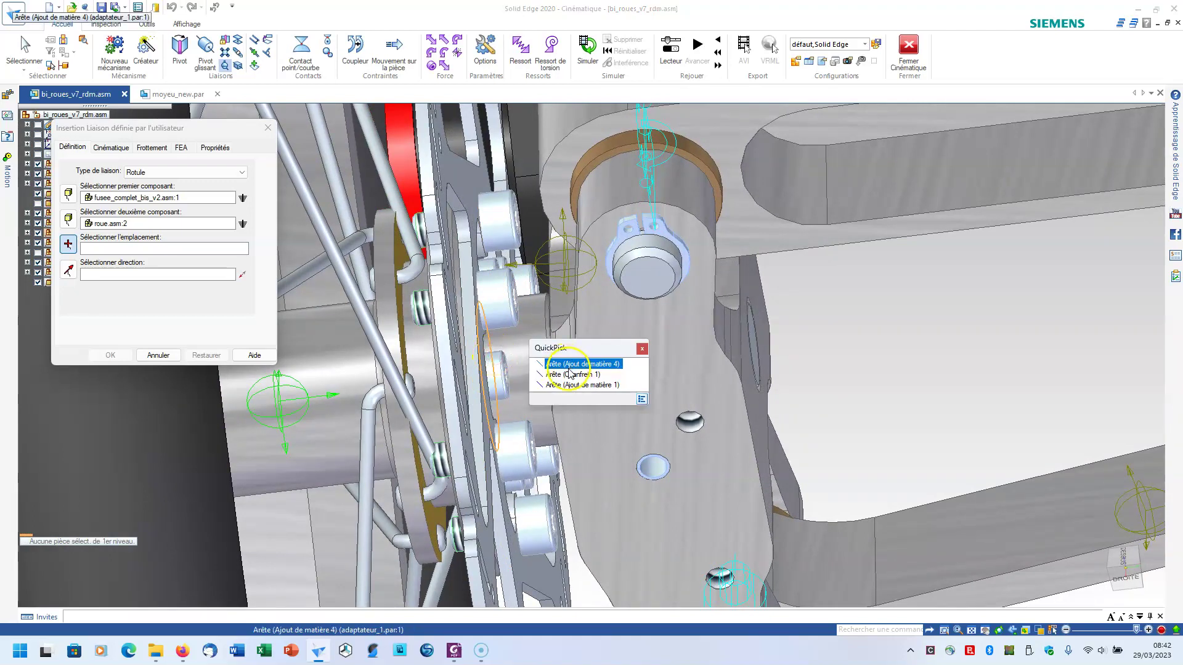
{"action": "left_click", "coordinate": [641, 348]}
{"action": "middle_click_drag", "start_coordinate": [511, 346], "coordinate": [517, 339]}
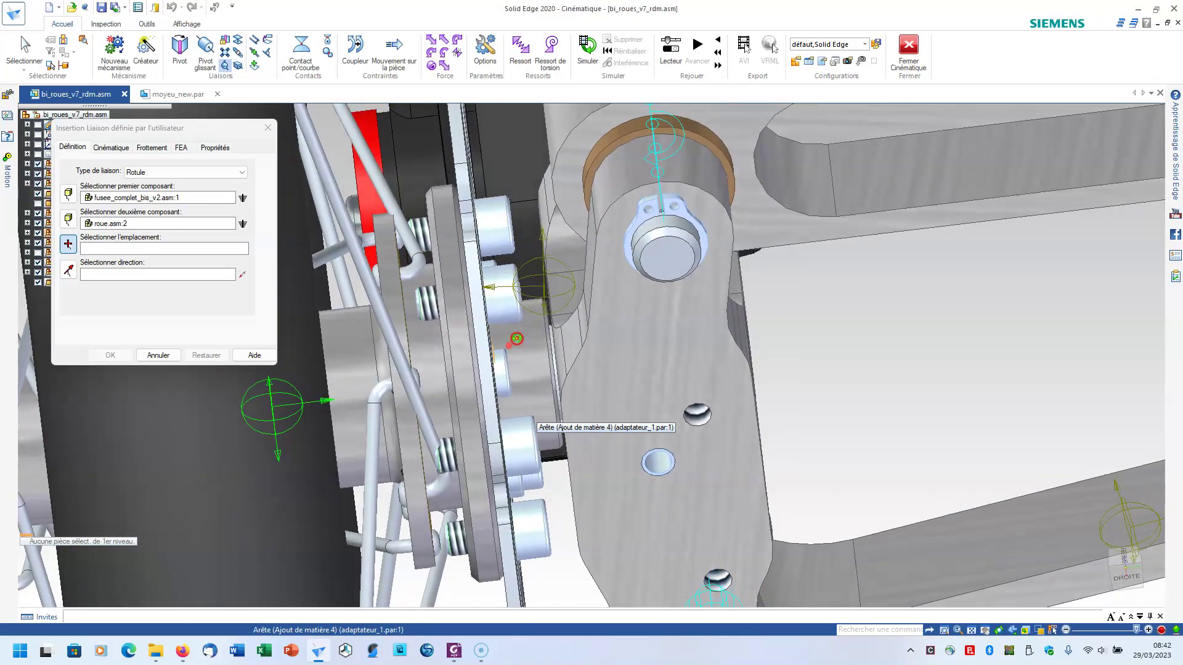
{"action": "right_click", "coordinate": [433, 352]}
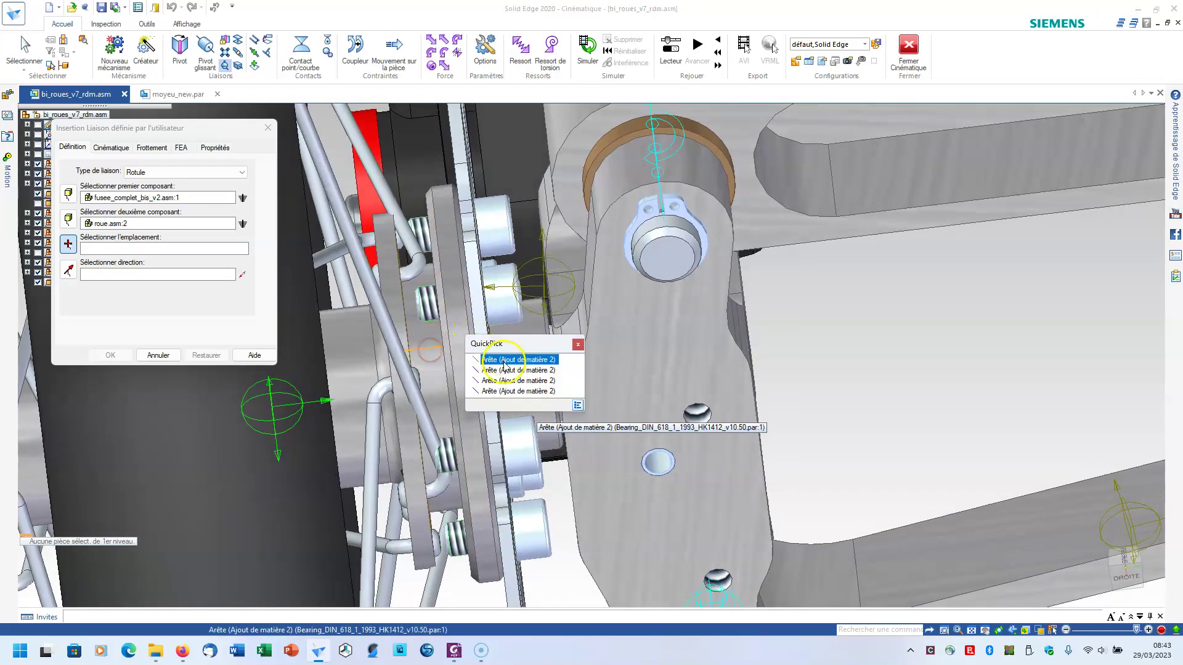
{"action": "left_click", "coordinate": [582, 345]}
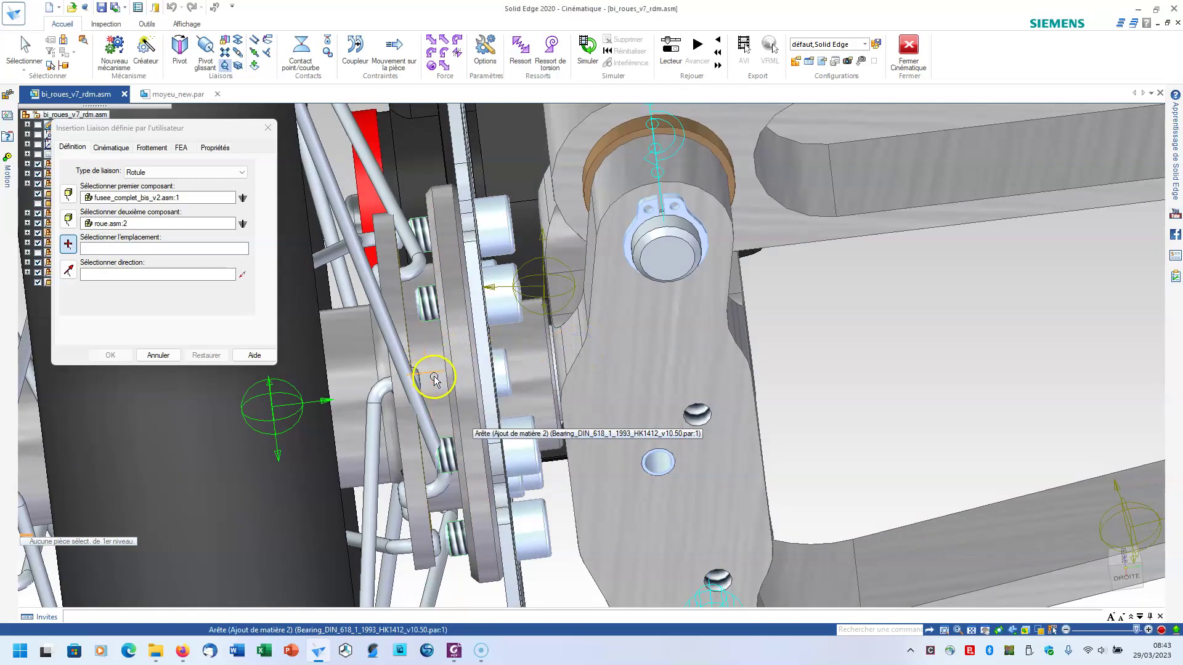
Step: Locate the ball joint on the roue.asm:2 hub's Face divisée 3 edge set, direct it along axe_roue_light.par, and create it
{"action": "right_click", "coordinate": [430, 379]}
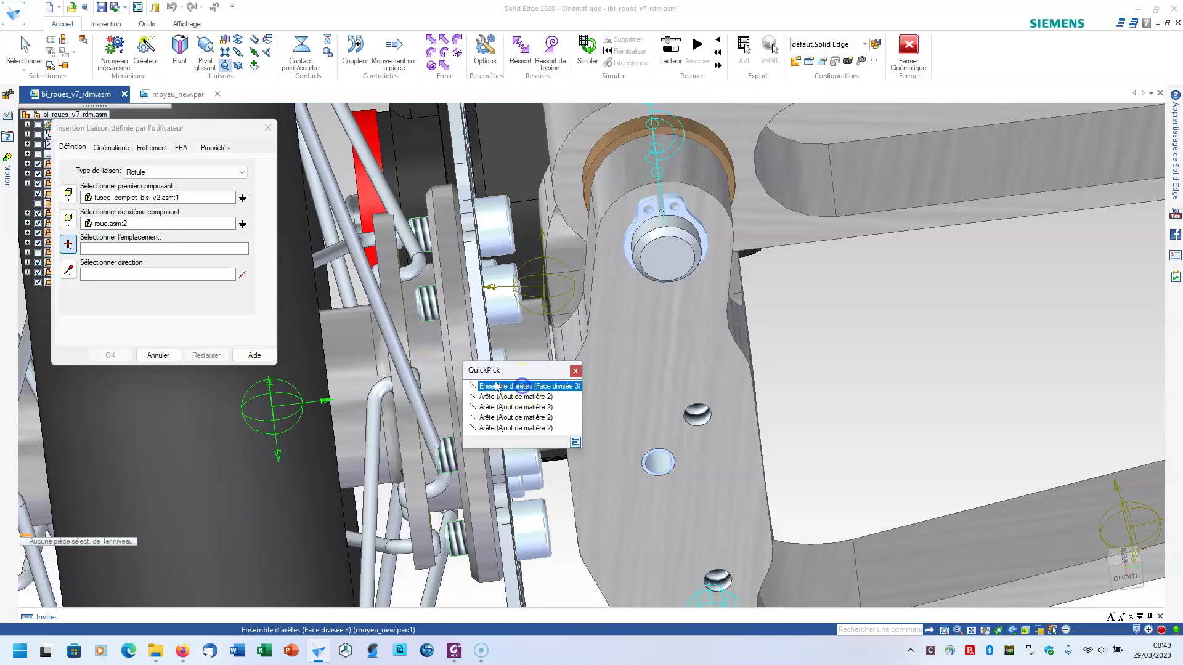
{"action": "left_click", "coordinate": [522, 389]}
{"action": "scroll", "coordinate": [430, 349], "scroll_direction": "down", "scroll_amount": 5}
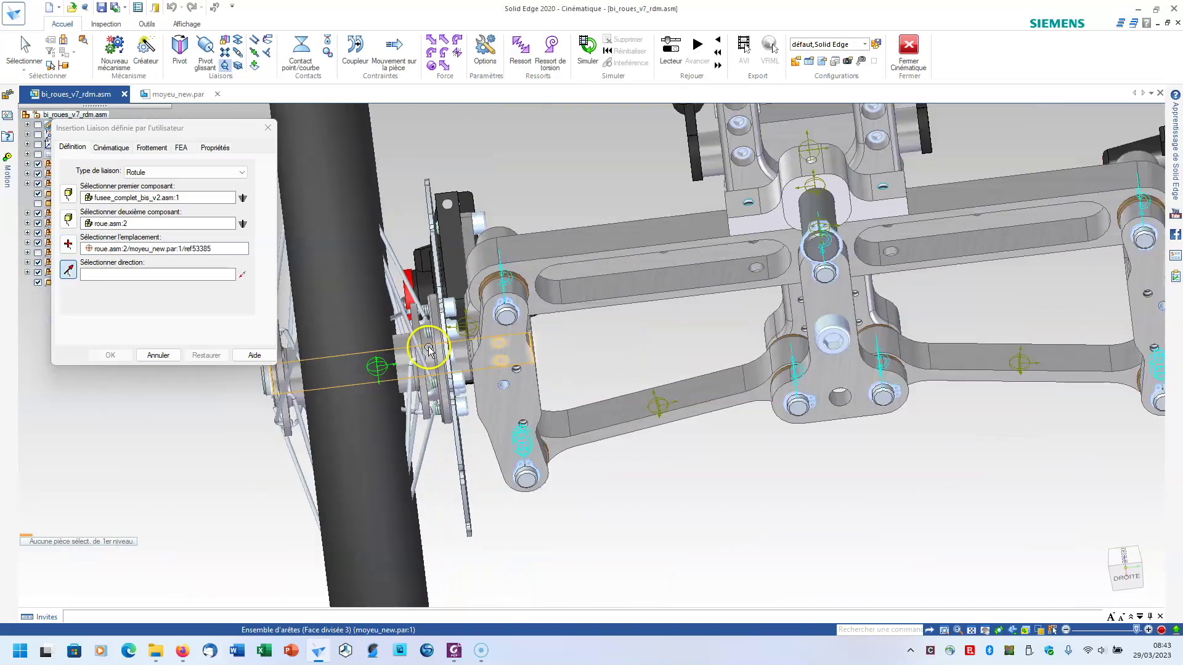
{"action": "left_click", "coordinate": [383, 356]}
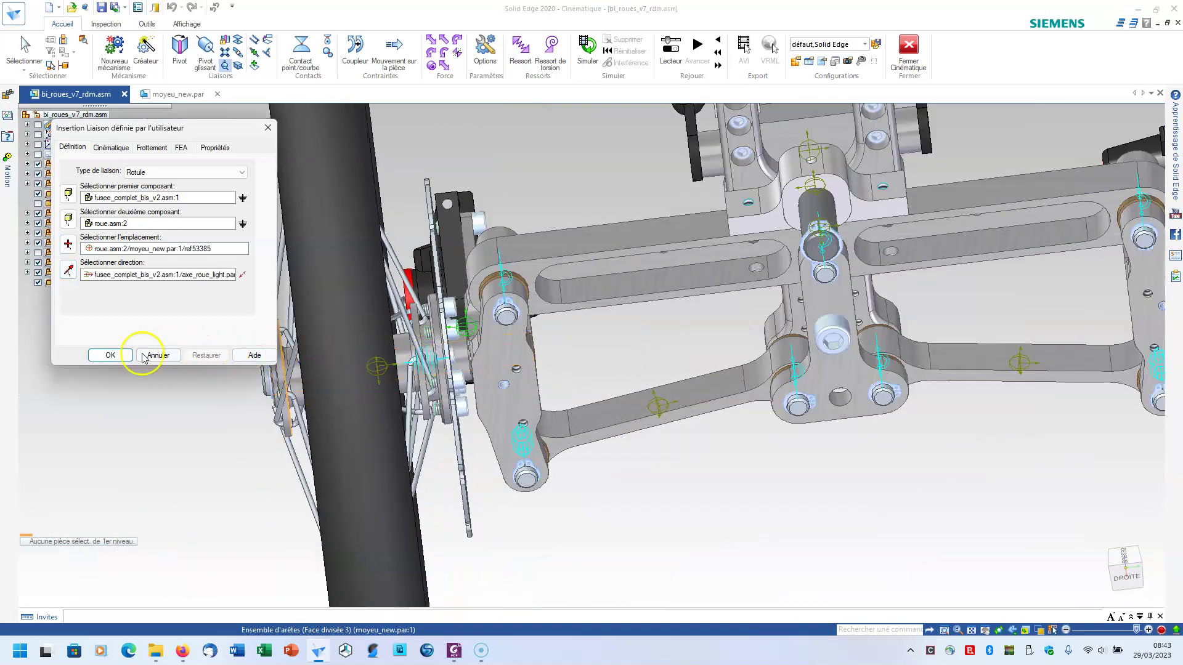
{"action": "left_click", "coordinate": [110, 356]}
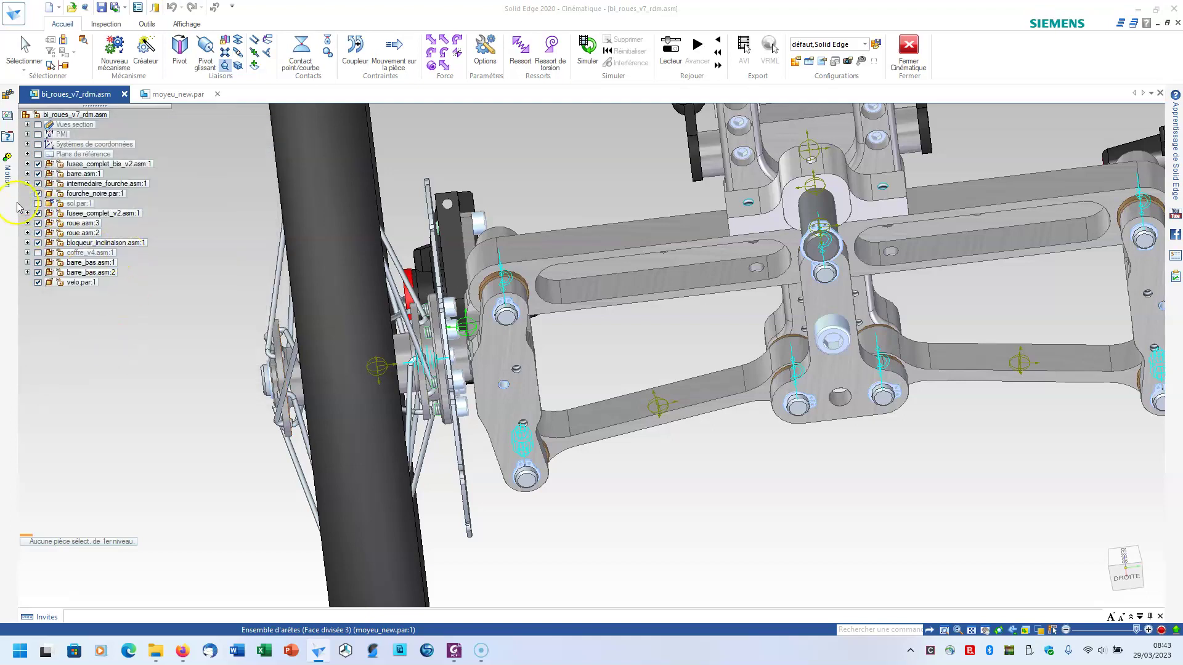
Step: Start an in-line JPrim joint (En ligne) with fusee_complet_bis_v2.asm:1 as first component and wheel roue.asm:2 as second component
{"action": "left_click", "coordinate": [7, 176]}
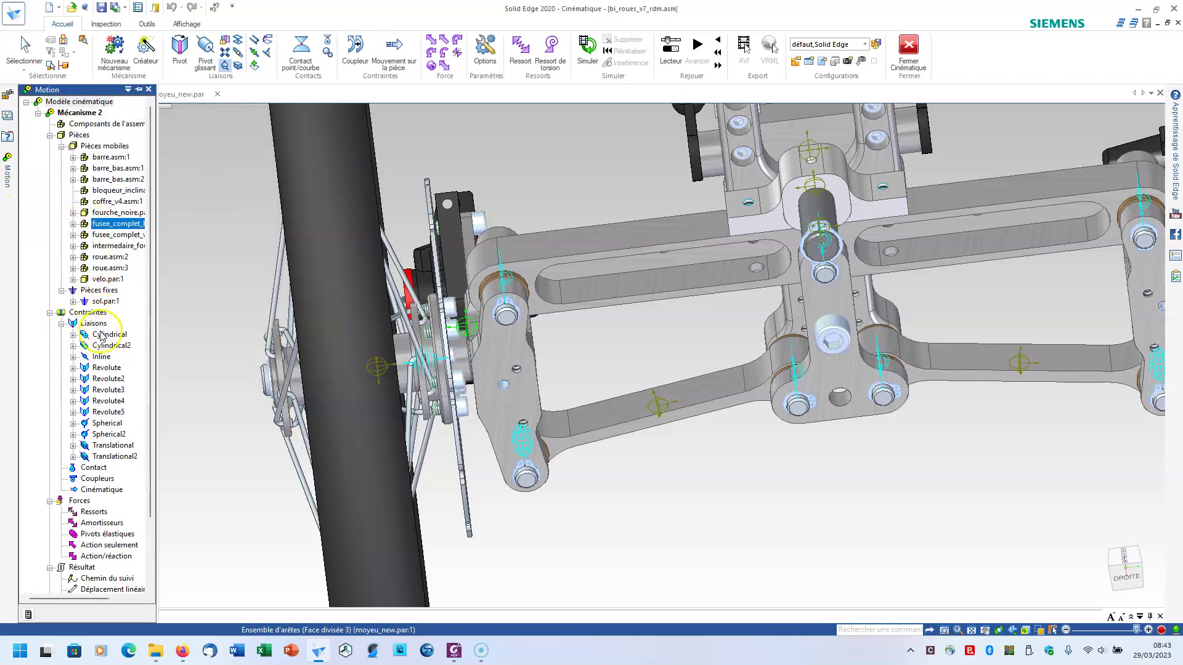
{"action": "right_click", "coordinate": [93, 316]}
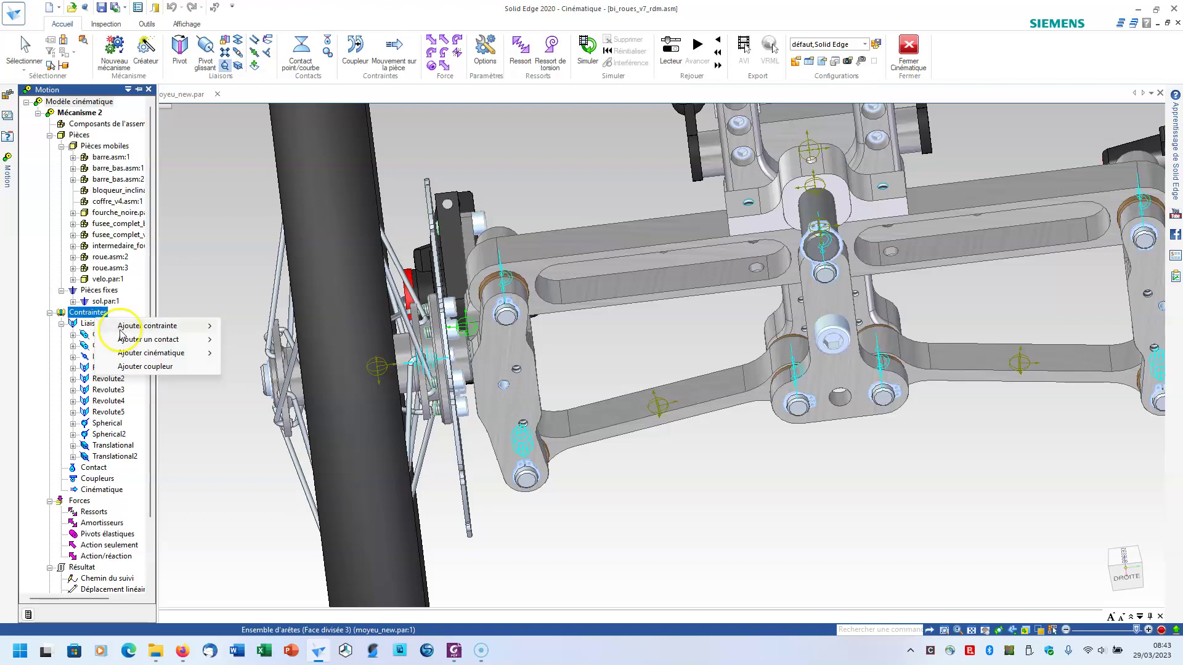
{"action": "right_click", "coordinate": [91, 323]}
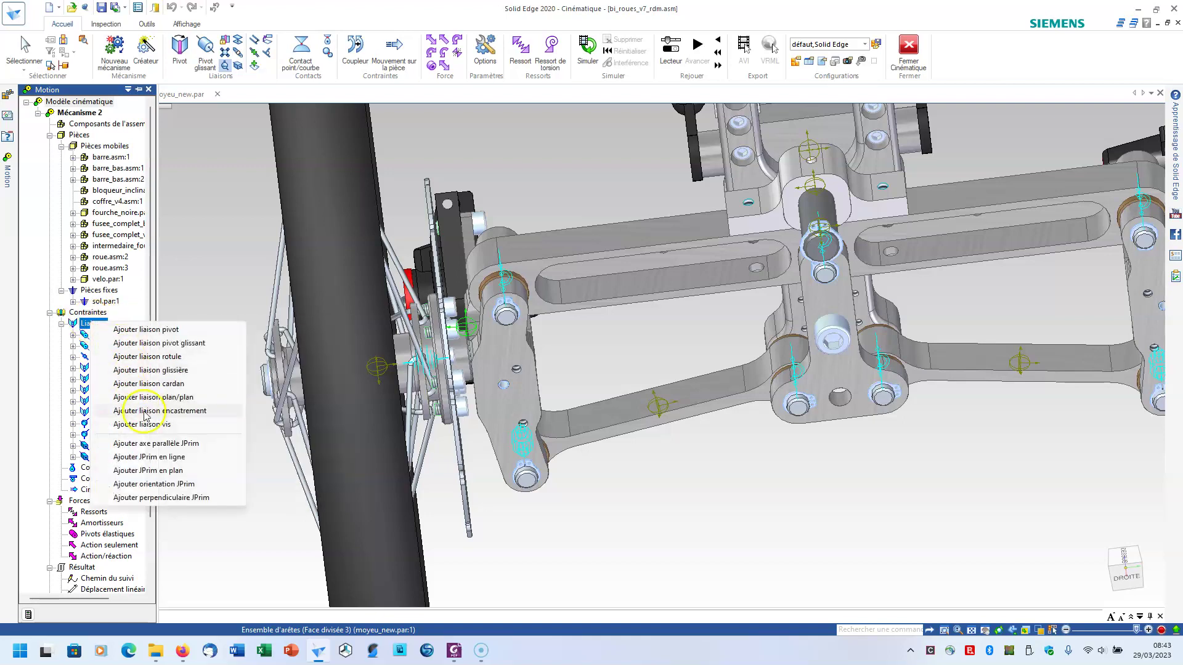
{"action": "left_click", "coordinate": [152, 458]}
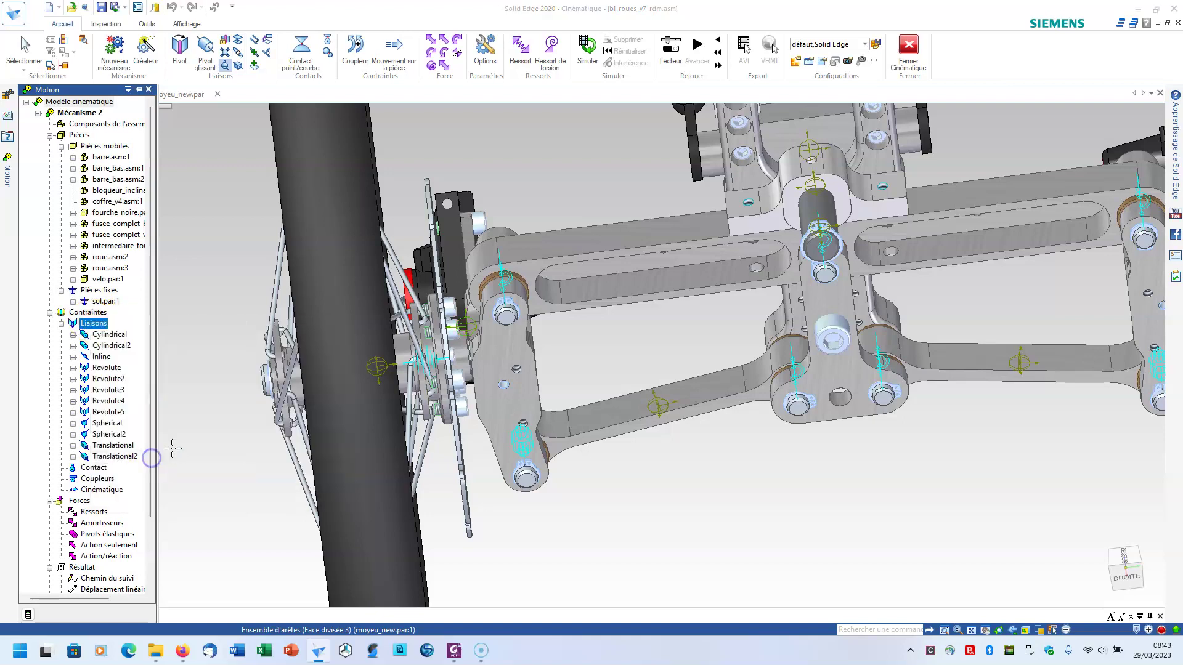
{"action": "middle_click_drag", "start_coordinate": [290, 449], "coordinate": [388, 454]}
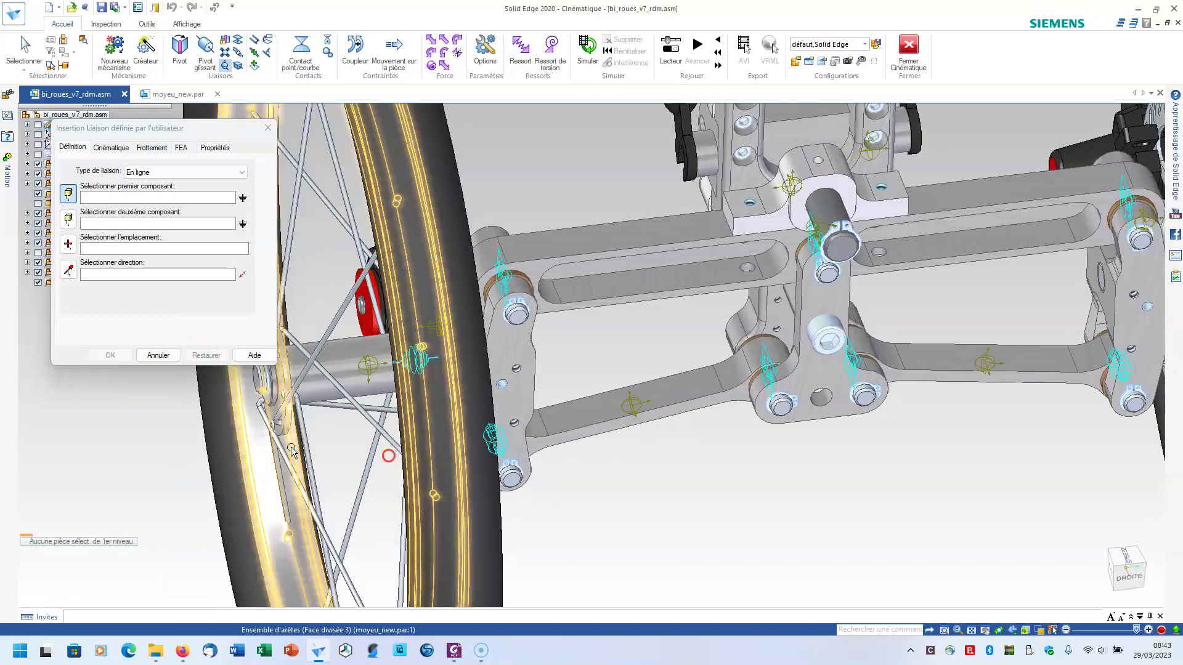
{"action": "left_click", "coordinate": [512, 387]}
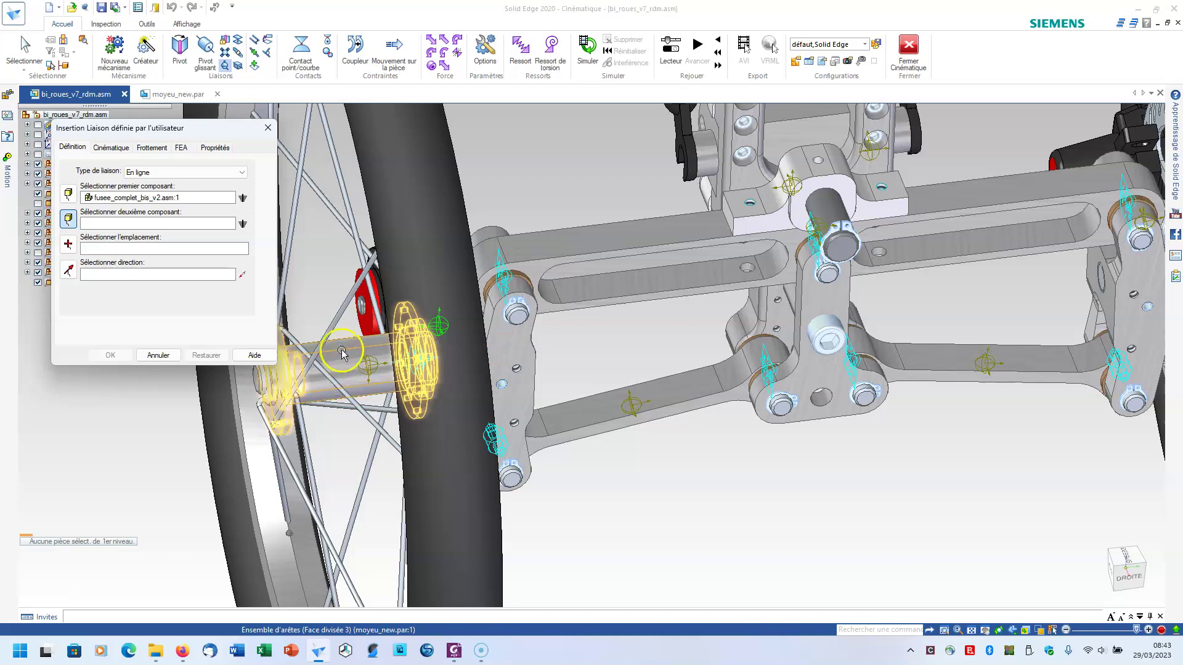
{"action": "left_click", "coordinate": [303, 383]}
Step: Locate the in-line joint on the roue.asm:2 hub's Face divisée 4 edge set, direct it along axe_roue_light.par, and create it
{"action": "scroll", "coordinate": [284, 387], "scroll_direction": "up", "scroll_amount": 5}
{"action": "middle_click_drag", "start_coordinate": [275, 389], "coordinate": [257, 389]}
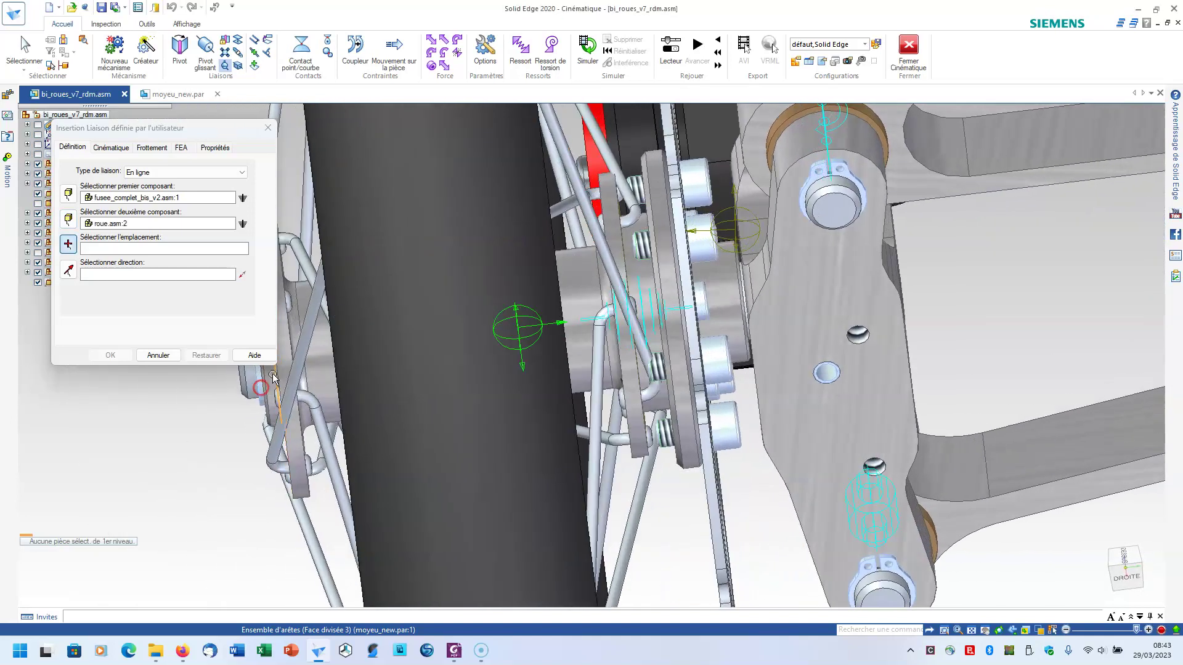
{"action": "right_click", "coordinate": [312, 345]}
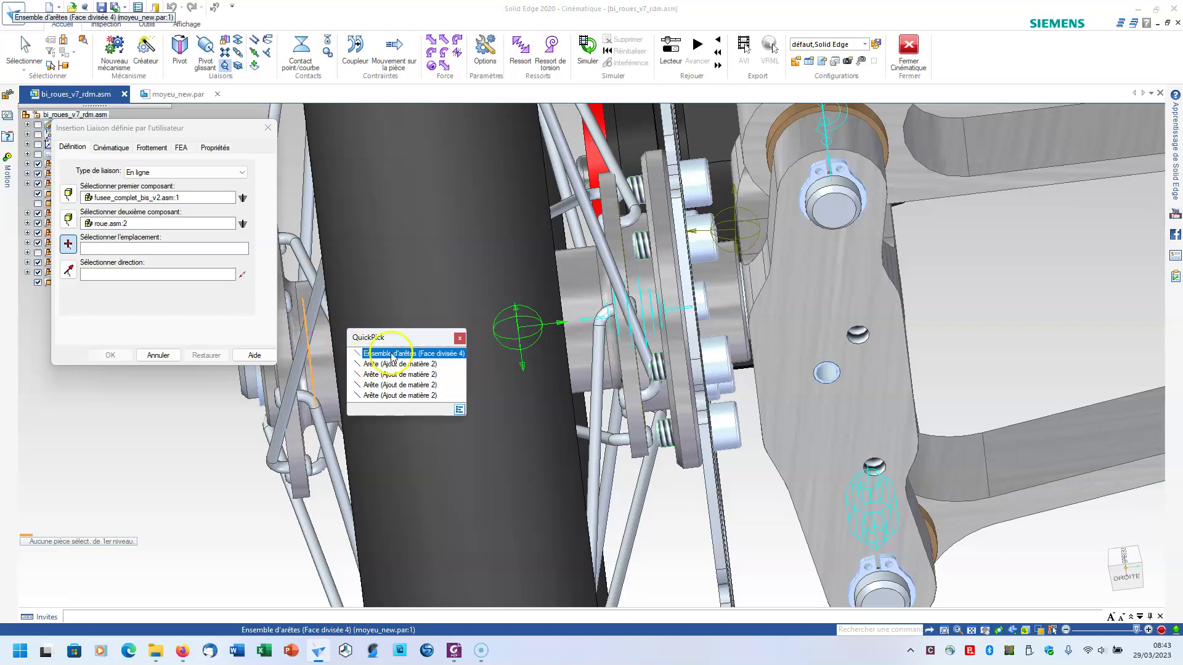
{"action": "left_click", "coordinate": [392, 356]}
{"action": "left_click", "coordinate": [310, 356]}
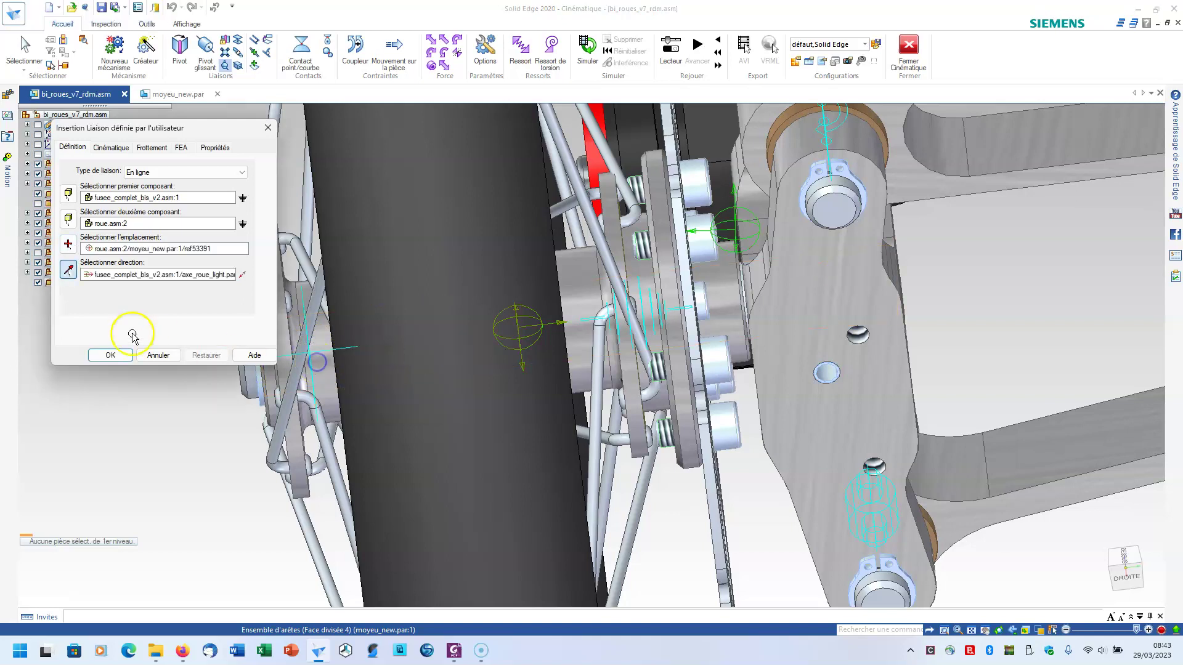
{"action": "left_click", "coordinate": [109, 356]}
Step: Show the ground part sol.par:1 again beneath the two wheels
{"action": "scroll", "coordinate": [106, 417], "scroll_direction": "down", "scroll_amount": 6}
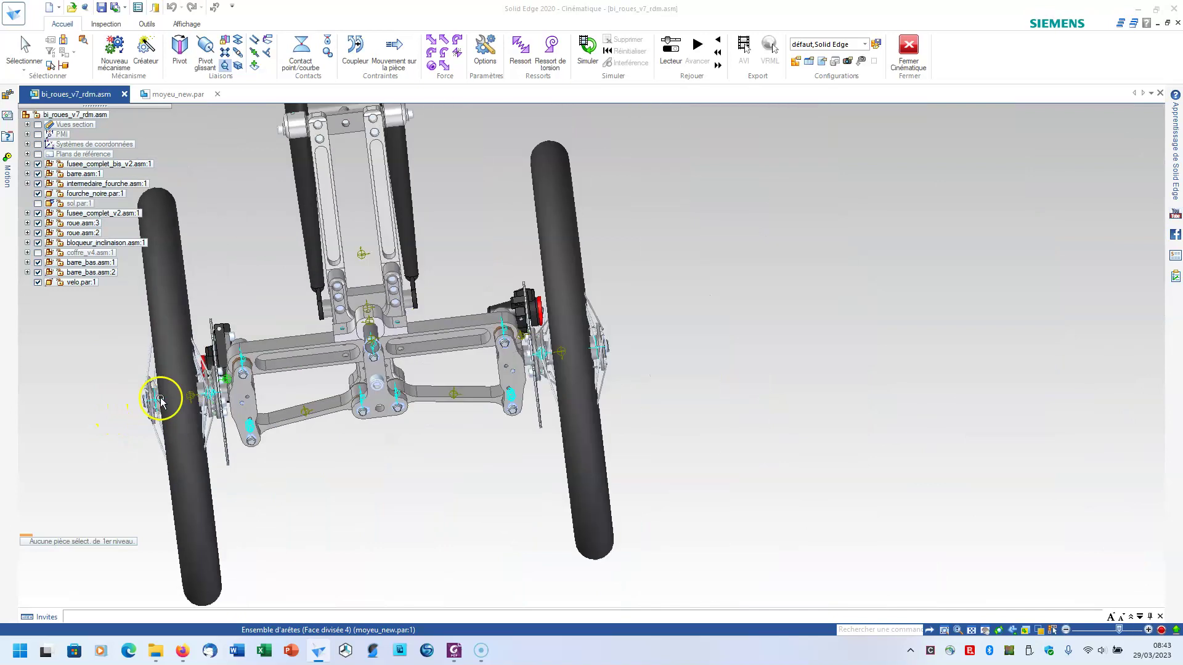
{"action": "middle_click_drag", "start_coordinate": [351, 415], "coordinate": [304, 435]}
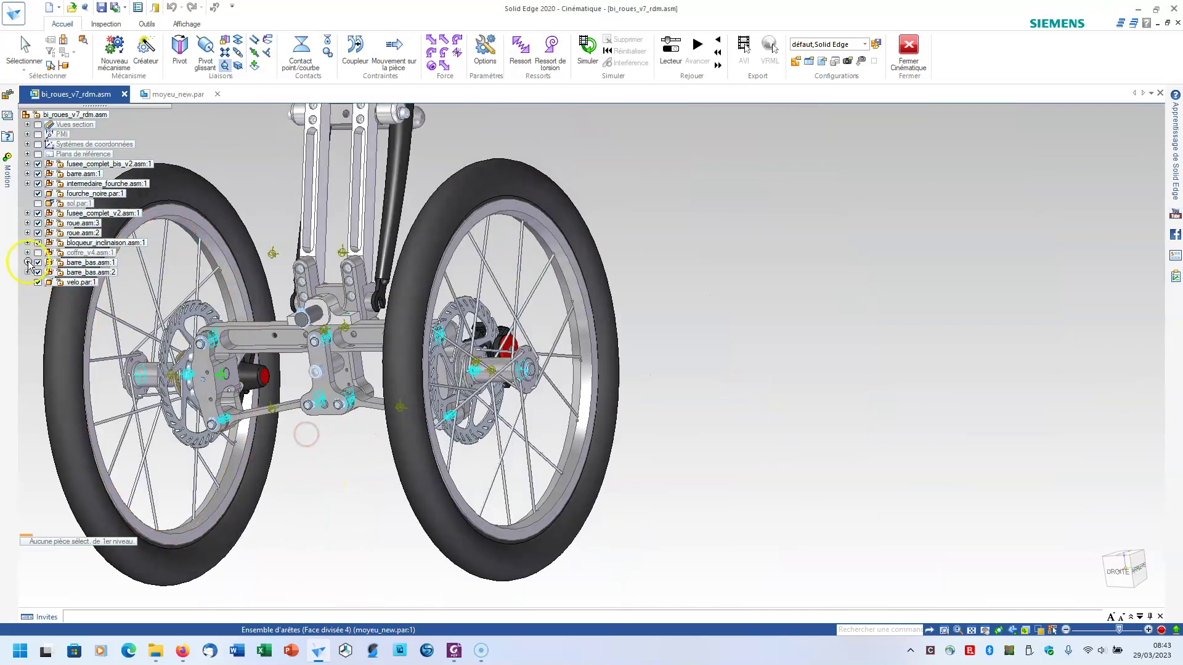
{"action": "left_click", "coordinate": [38, 205]}
{"action": "middle_click_drag", "start_coordinate": [328, 453], "coordinate": [613, 377], "text": "shift"}
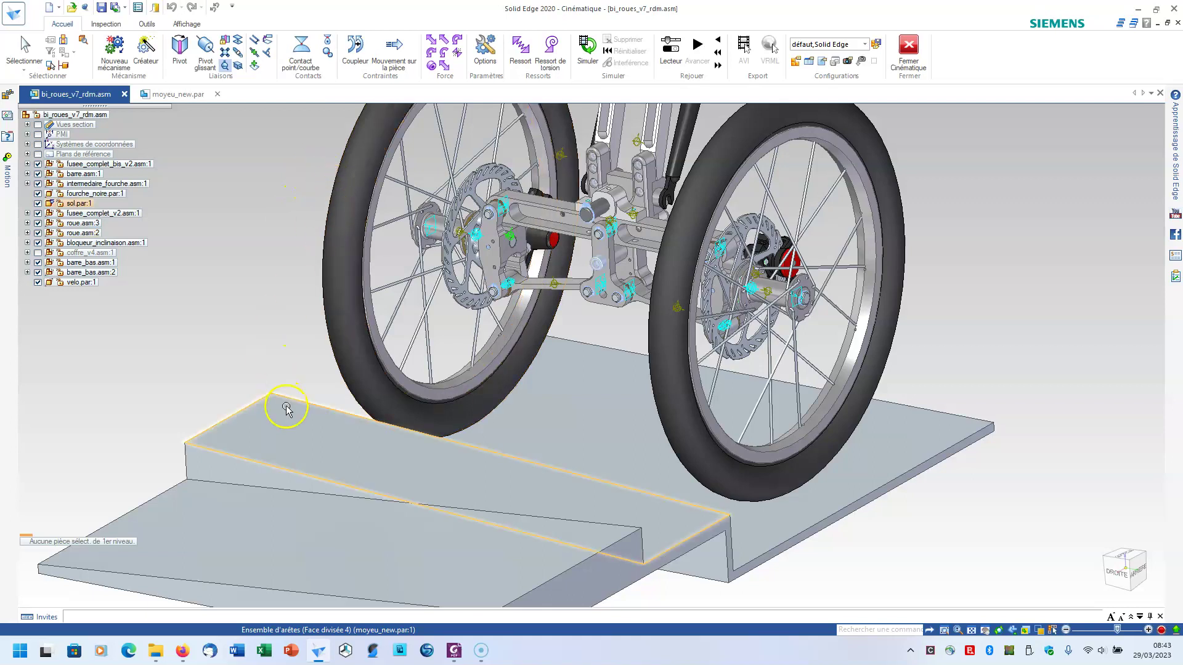
Step: Create a 3D contact between the tyre roue.asm:2/pneu.par:1 and the ground part sol.par:1
{"action": "left_click", "coordinate": [7, 179]}
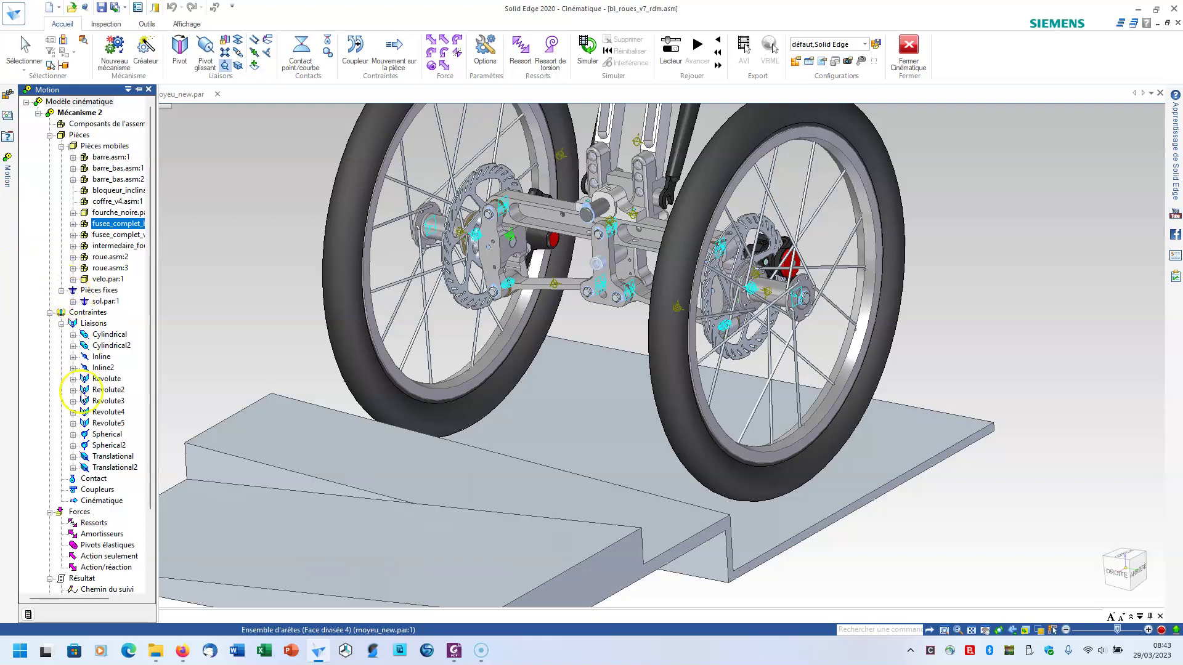
{"action": "right_click", "coordinate": [93, 479]}
{"action": "left_click", "coordinate": [141, 521]}
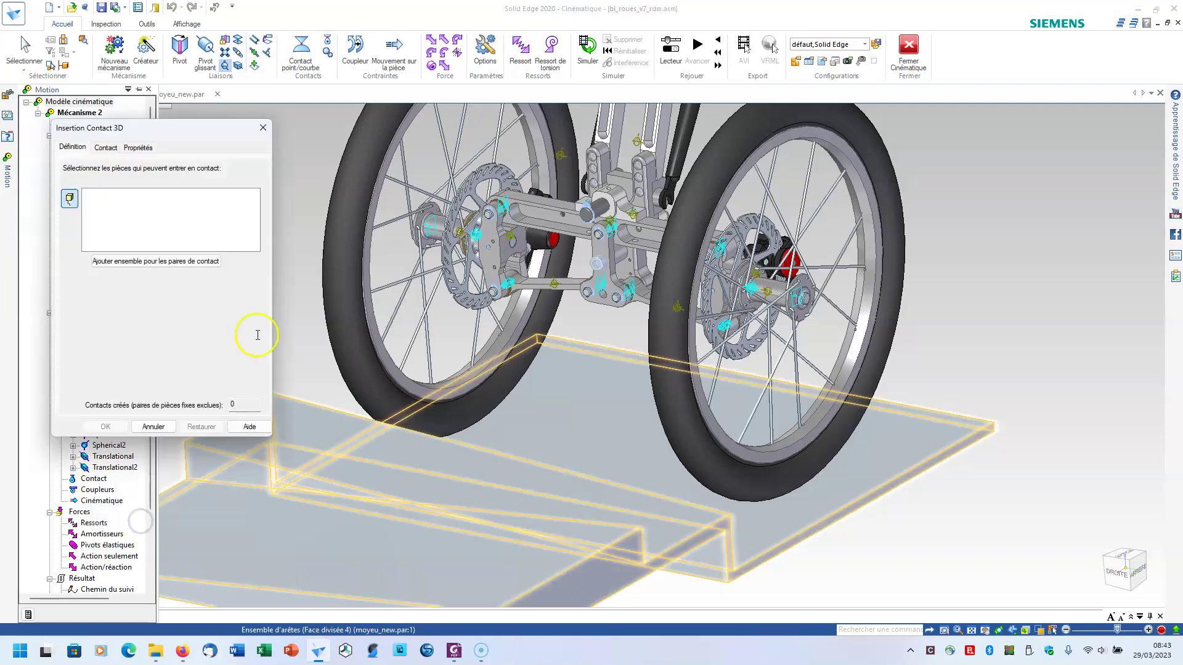
{"action": "left_click", "coordinate": [336, 197]}
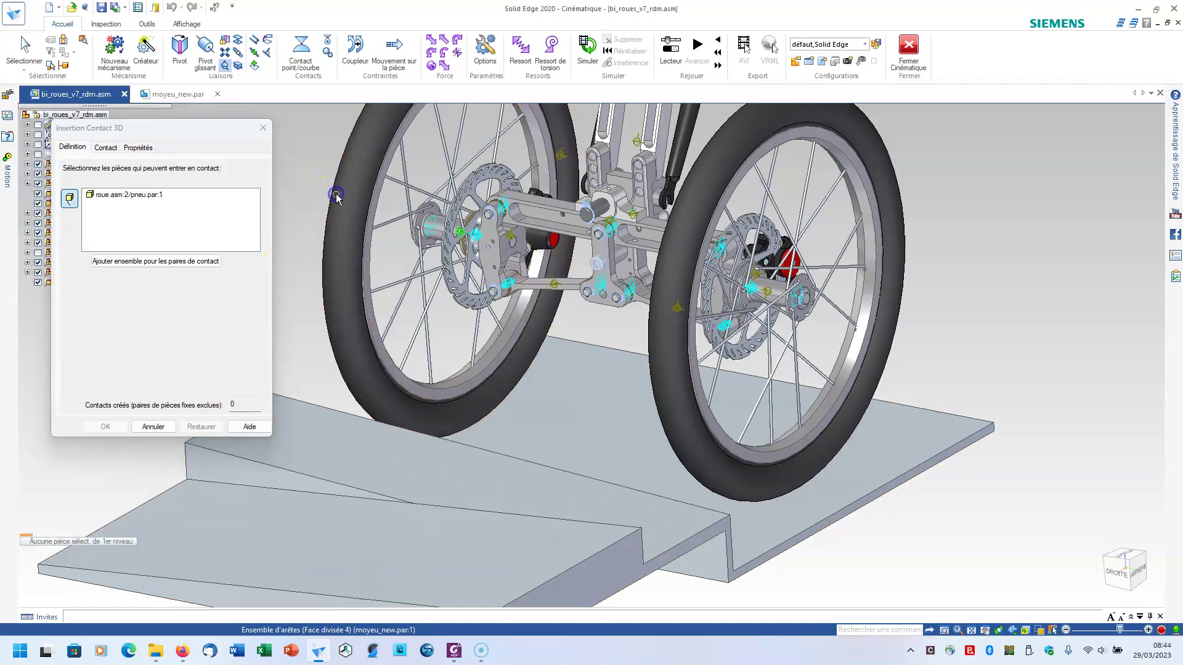
{"action": "left_click", "coordinate": [322, 455]}
{"action": "left_click", "coordinate": [105, 427]}
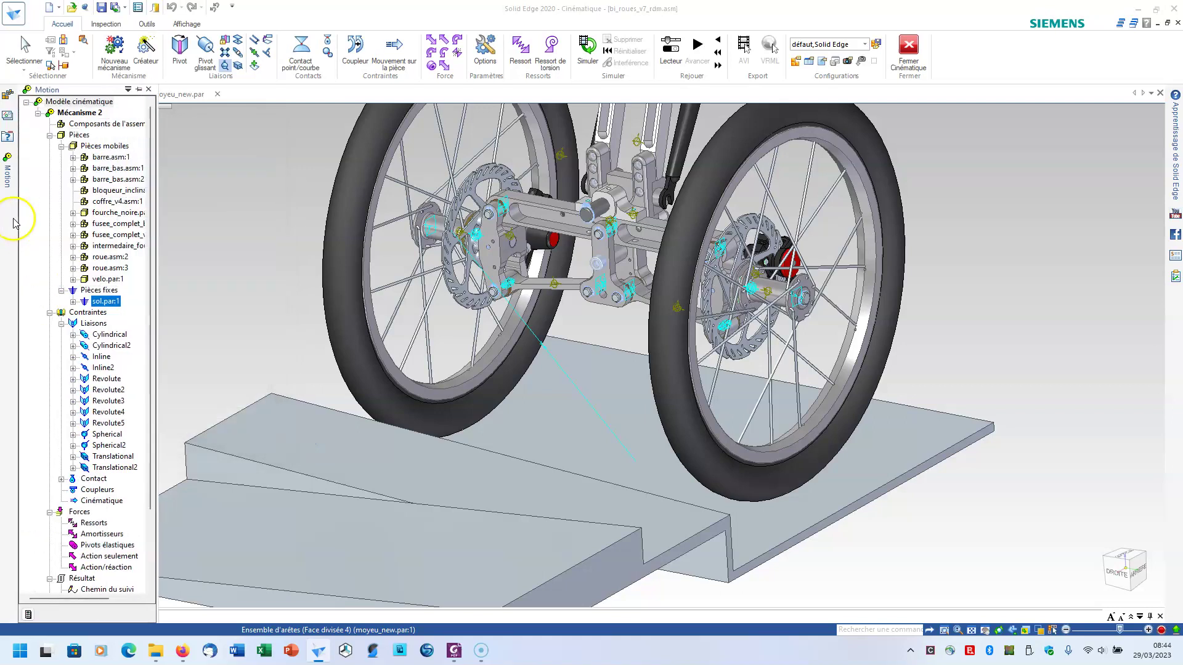
Step: Create a second 3D contact between the tyre roue.asm:3/pneu.par:1 and the ground part sol.par:1
{"action": "right_click", "coordinate": [92, 479]}
{"action": "left_click", "coordinate": [142, 517]}
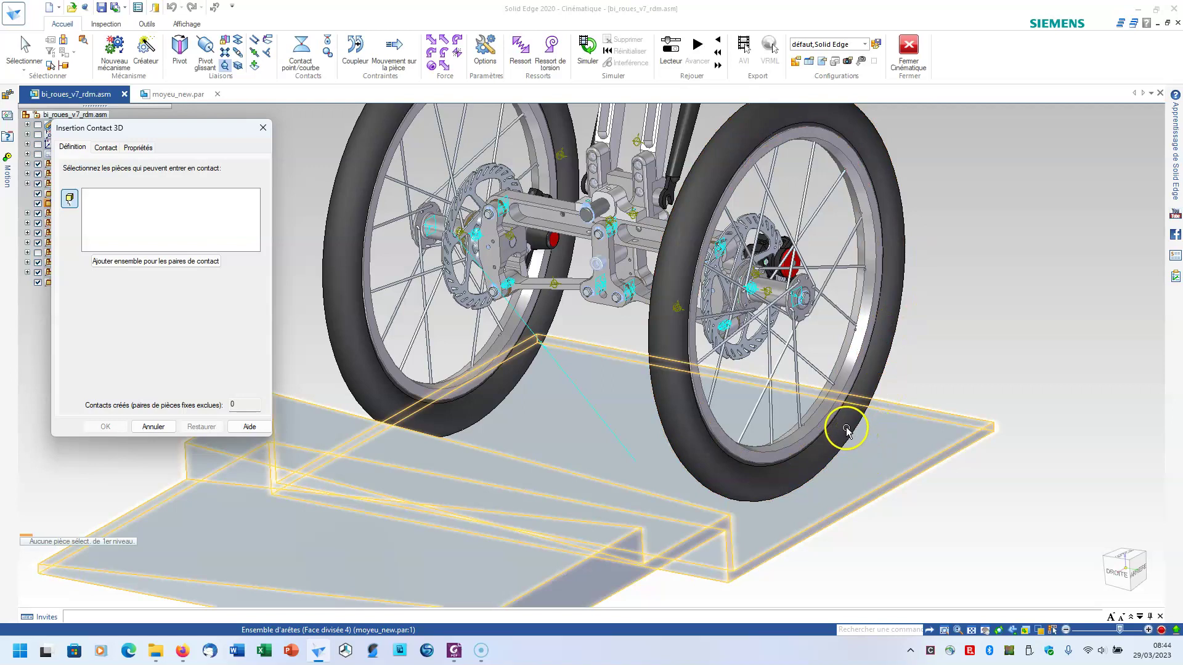
{"action": "left_click", "coordinate": [892, 255]}
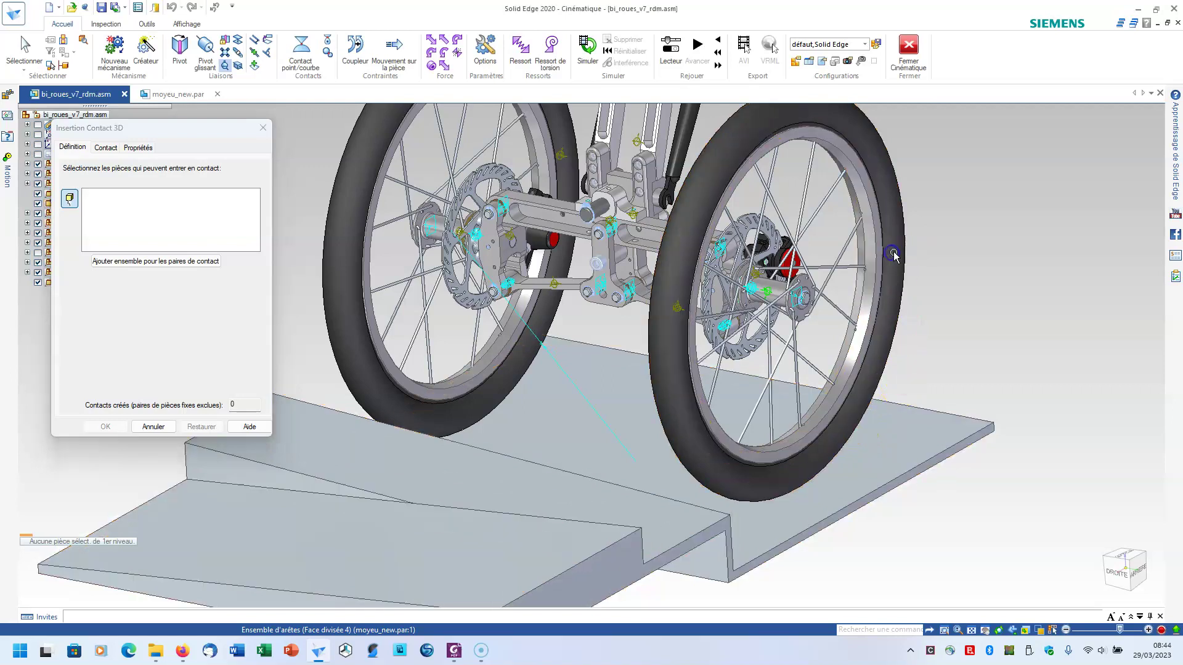
{"action": "left_click", "coordinate": [878, 438]}
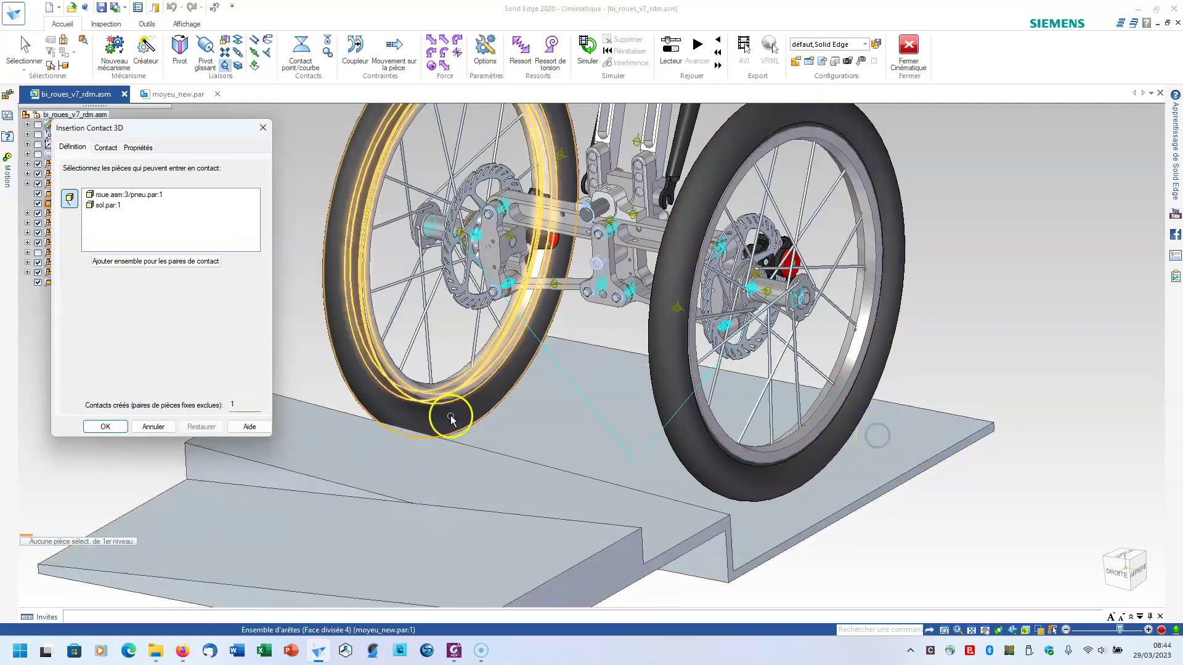
{"action": "left_click", "coordinate": [106, 426]}
{"action": "scroll", "coordinate": [96, 333], "scroll_direction": "down", "scroll_amount": 3}
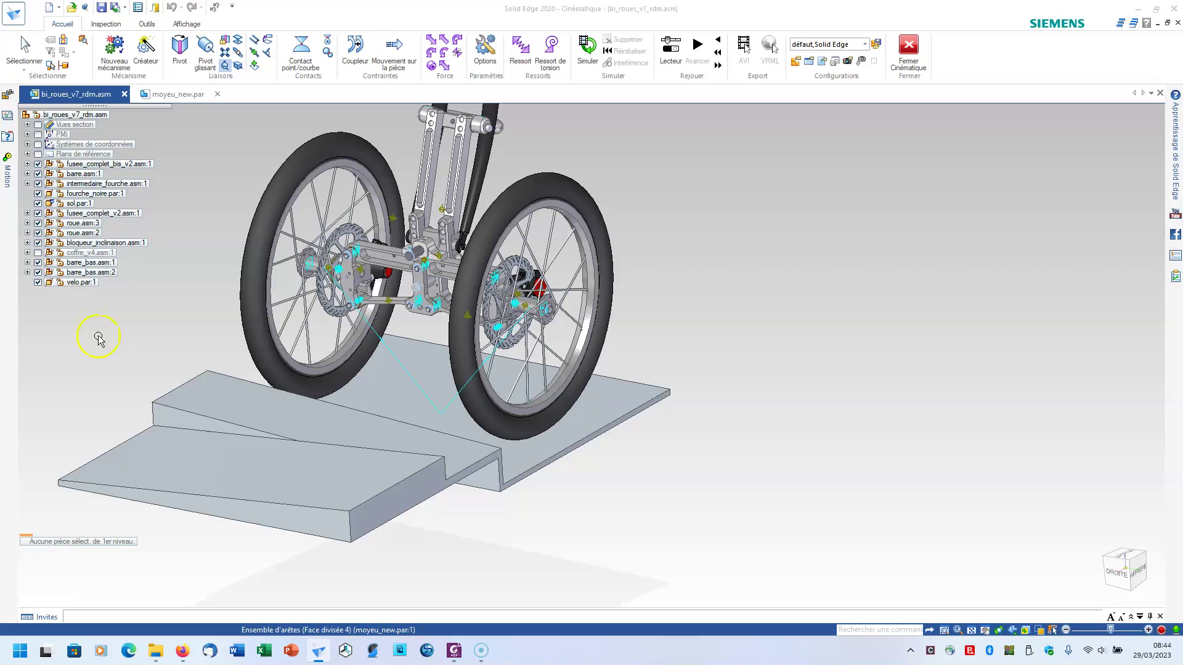
{"action": "middle_click_drag", "start_coordinate": [195, 308], "coordinate": [243, 467]}
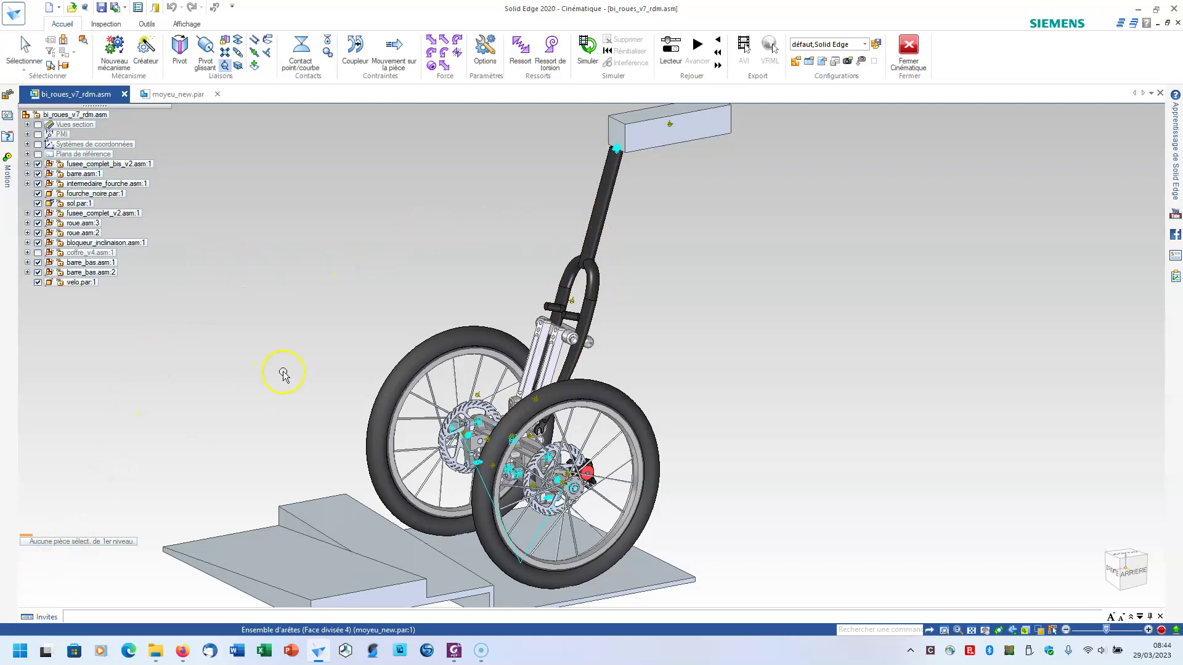
{"action": "scroll", "coordinate": [284, 373], "scroll_direction": "up", "scroll_amount": 2}
{"action": "middle_click_drag", "start_coordinate": [300, 369], "coordinate": [302, 406], "text": "shift"}
{"action": "scroll", "coordinate": [307, 387], "scroll_direction": "down", "scroll_amount": 2}
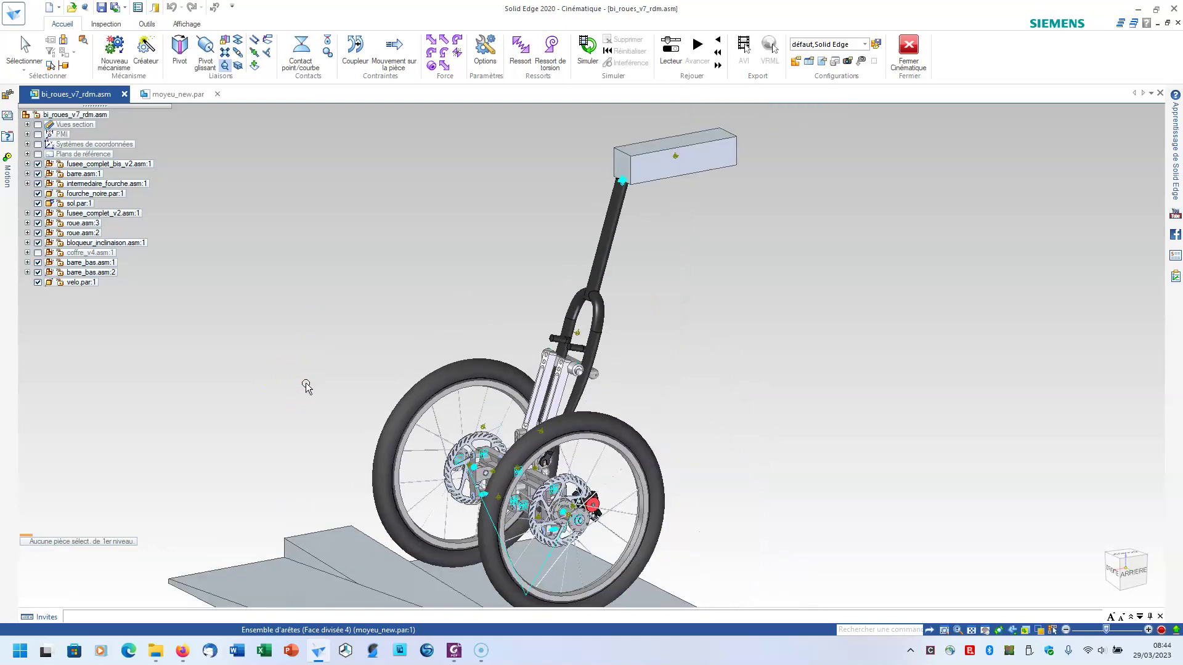